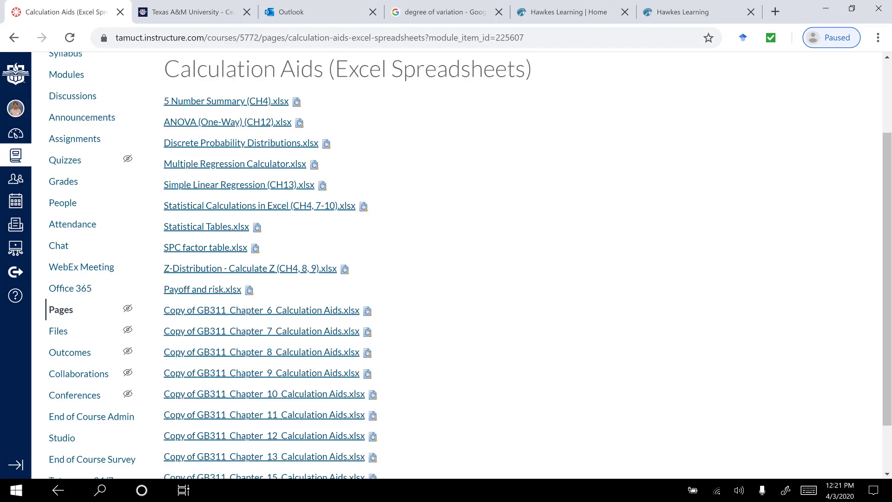
- Open the Statistical Tables workbook from the Calculation Aids (Excel Spreadsheets) page in Module 0 and enable editing
{"action": "left_click", "coordinate": [66, 74]}
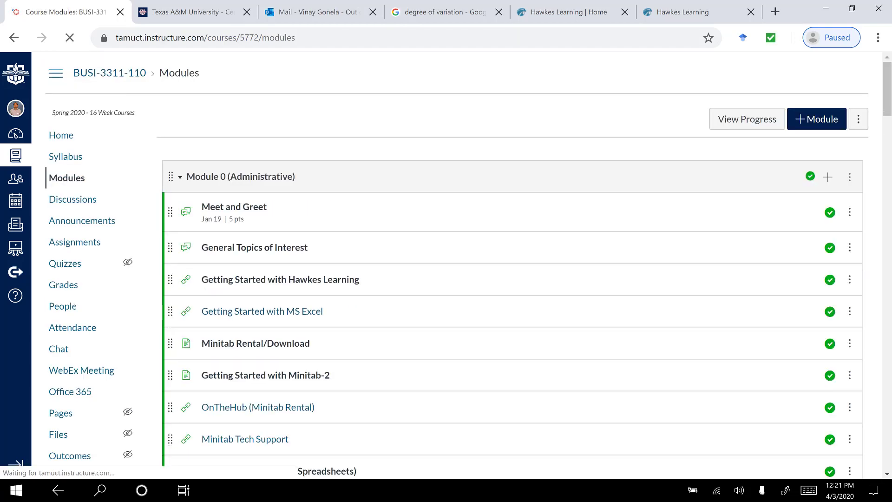
{"action": "scroll", "coordinate": [511, 279], "scroll_direction": "down", "scroll_amount": 2}
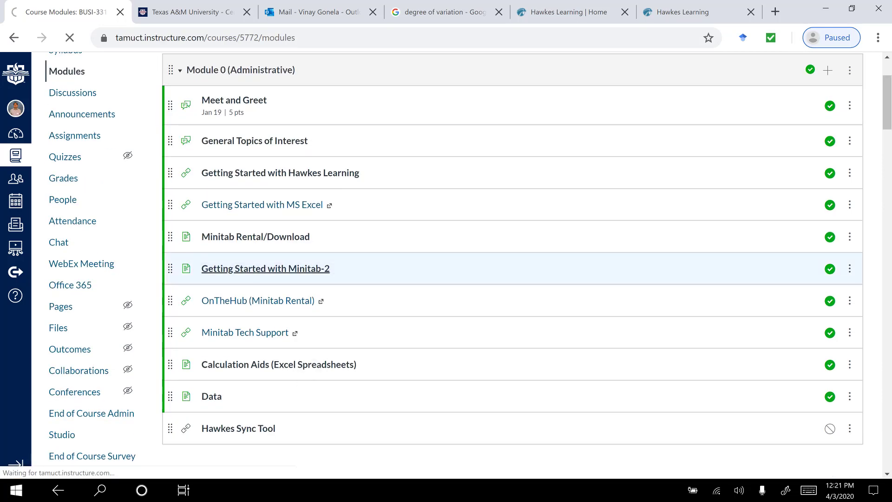
{"action": "left_click", "coordinate": [266, 269]}
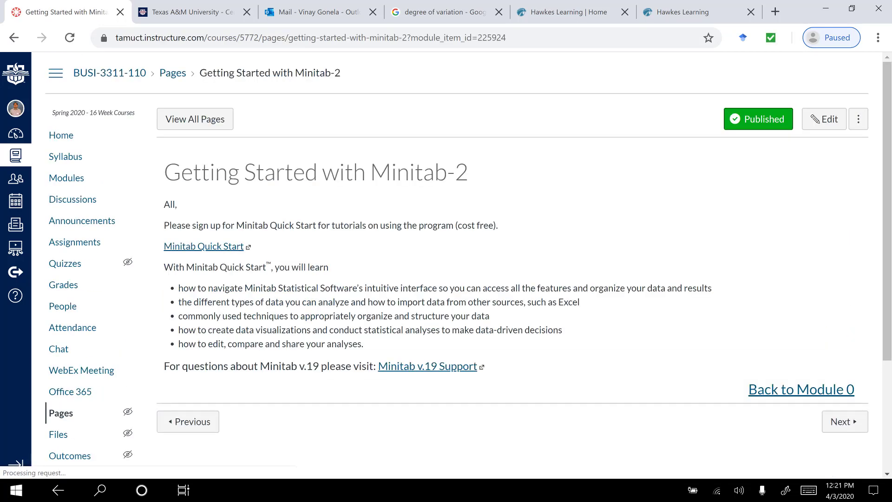
{"action": "key", "text": "alt+Left"}
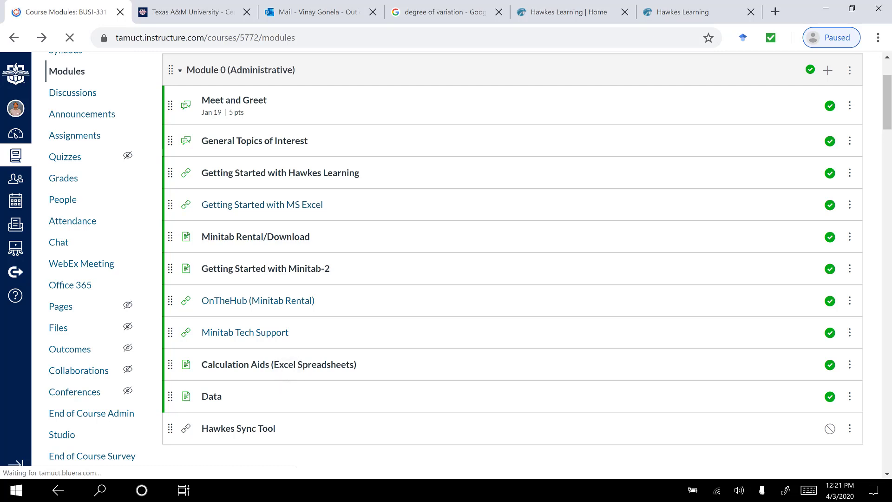
{"action": "left_click", "coordinate": [278, 364]}
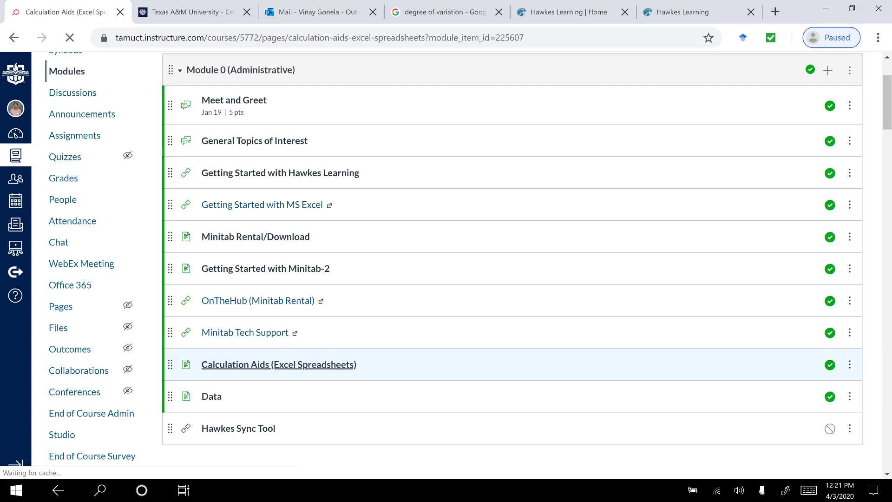
{"action": "scroll", "coordinate": [468, 266], "scroll_direction": "down", "scroll_amount": 1}
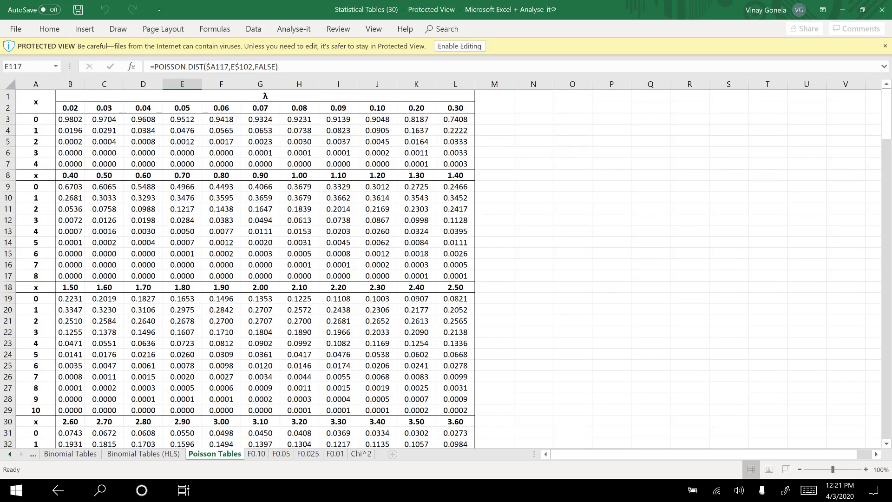
{"action": "left_click", "coordinate": [459, 46]}
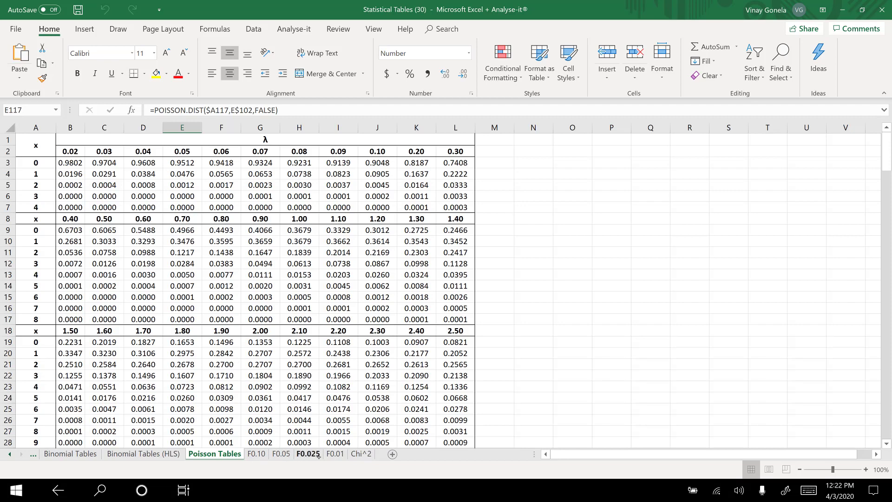
- Switch to the Word document and mark the F symbol and its 0.05 subscript in the critical value expression
{"action": "left_click", "coordinate": [184, 491]}
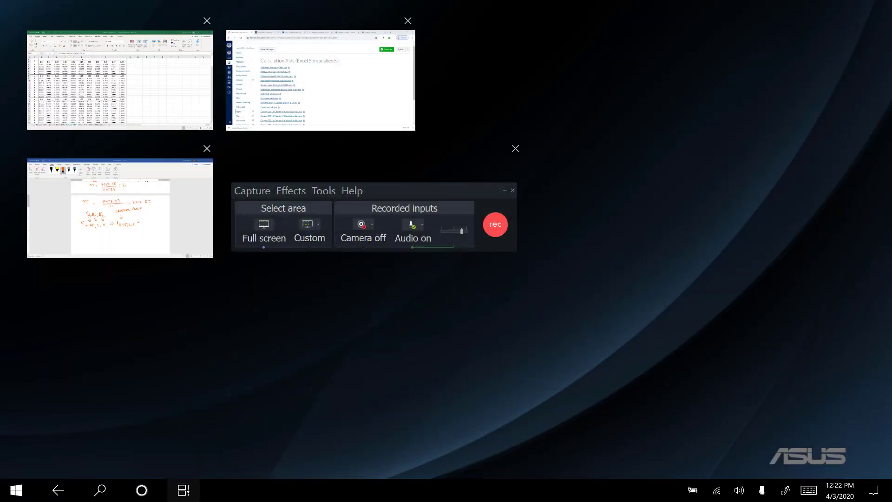
{"action": "left_click", "coordinate": [156, 216]}
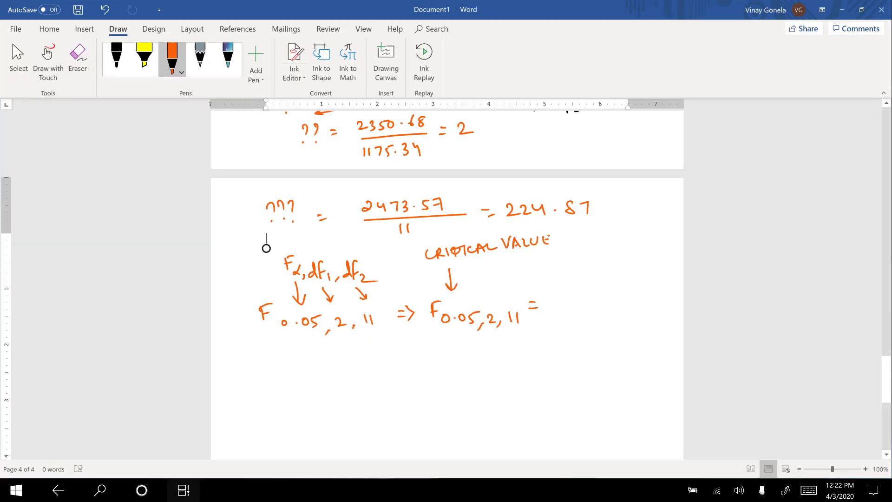
{"action": "mouse_move", "coordinate": [450, 307]}
{"action": "left_mouse_down"}
{"action": "mouse_move", "coordinate": [436, 325]}
{"action": "mouse_move", "coordinate": [474, 330]}
{"action": "mouse_move", "coordinate": [442, 296]}
{"action": "mouse_move", "coordinate": [435, 329]}
{"action": "mouse_move", "coordinate": [478, 303]}
{"action": "mouse_move", "coordinate": [441, 296]}
{"action": "left_mouse_up"}
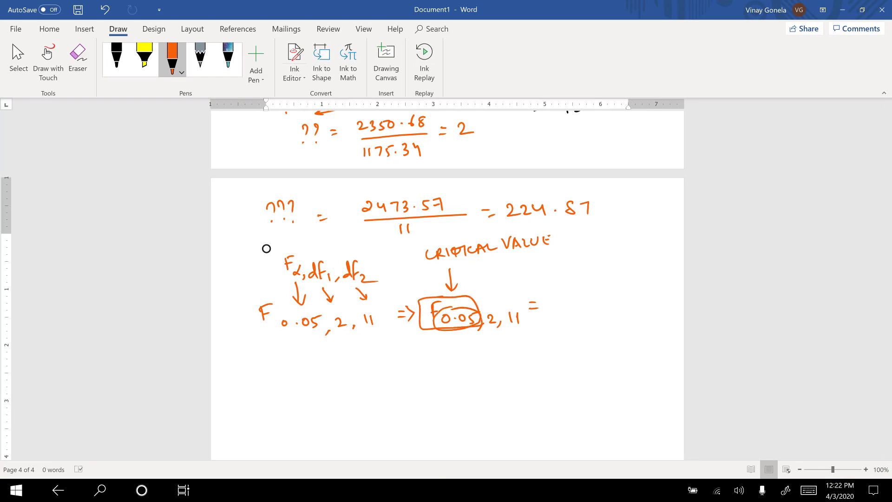
- Switch to the Statistical Tables workbook in Excel and display the F0.05 sheet
{"action": "left_click", "coordinate": [184, 490]}
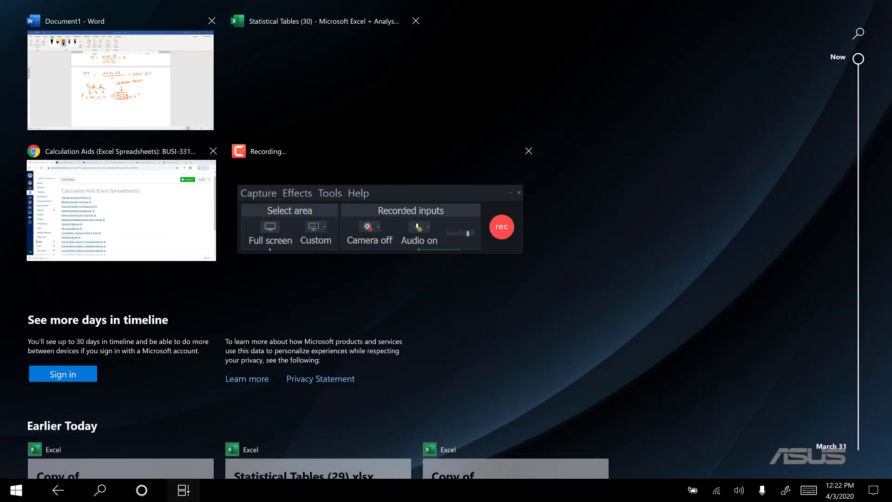
{"action": "left_click", "coordinate": [324, 80]}
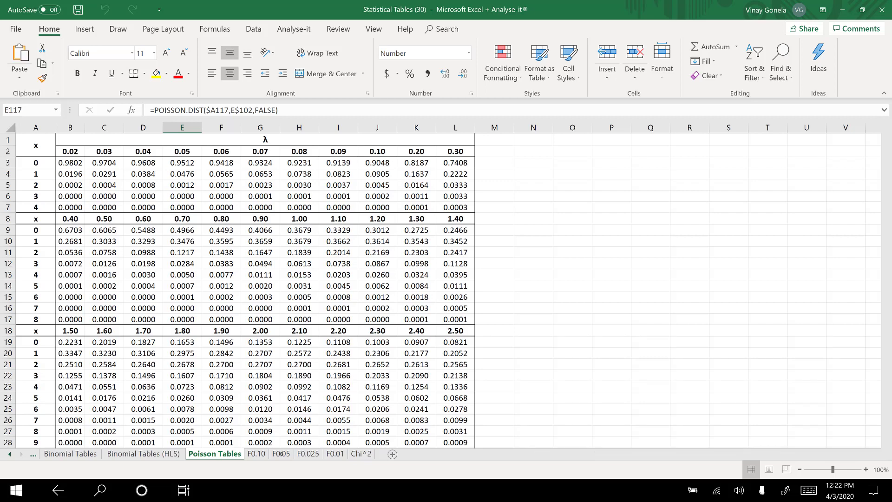
{"action": "left_click", "coordinate": [282, 454]}
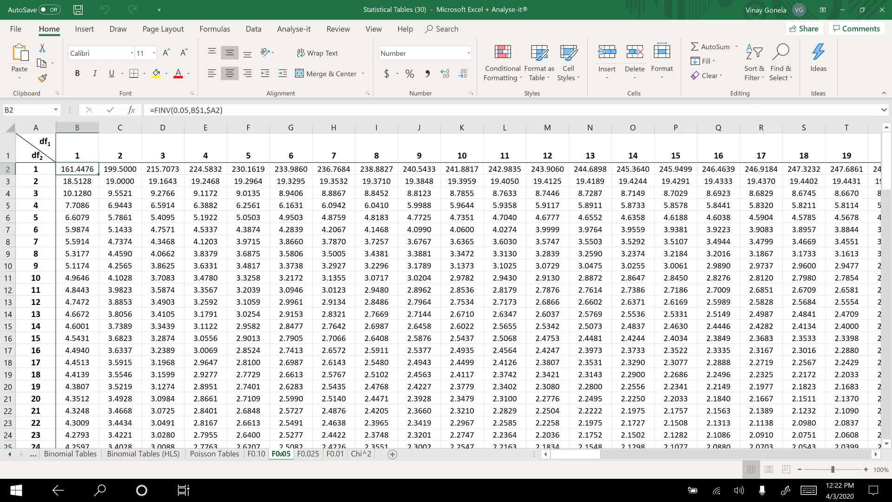
- Draw an ink arrow along the column headings from df1 and another down the row headings from df2
{"action": "left_click_drag", "start_coordinate": [54, 140], "coordinate": [108, 141]}
{"action": "left_click_drag", "start_coordinate": [101, 138], "coordinate": [103, 149]}
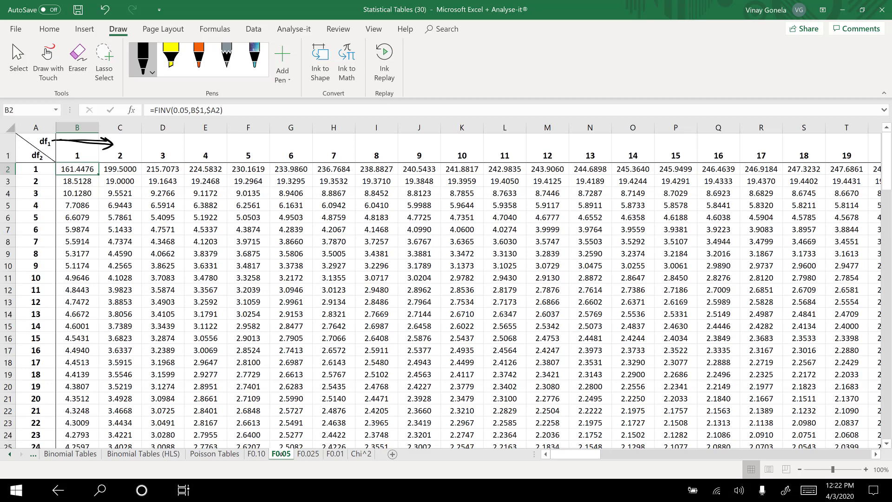
{"action": "left_click_drag", "start_coordinate": [25, 154], "coordinate": [17, 210]}
- Switch to the Word document and circle the degrees of freedom 2 and 11 in the critical value expression
{"action": "left_click", "coordinate": [183, 490]}
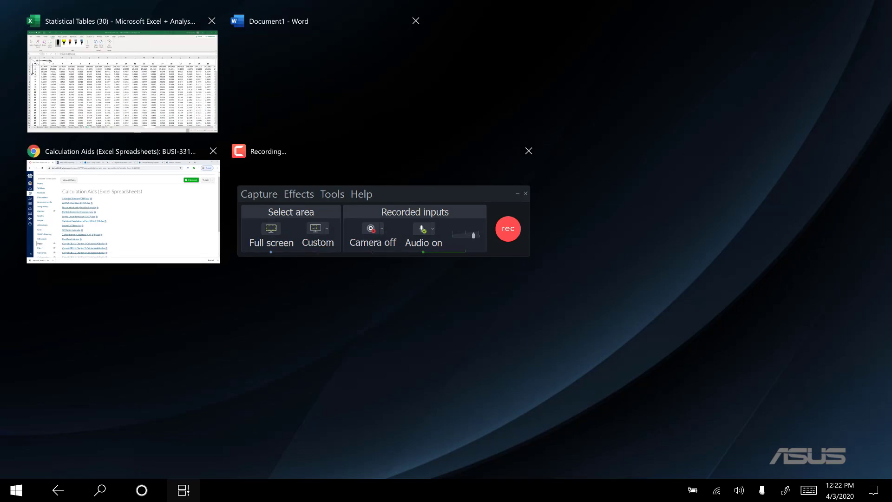
{"action": "left_click", "coordinate": [319, 81]}
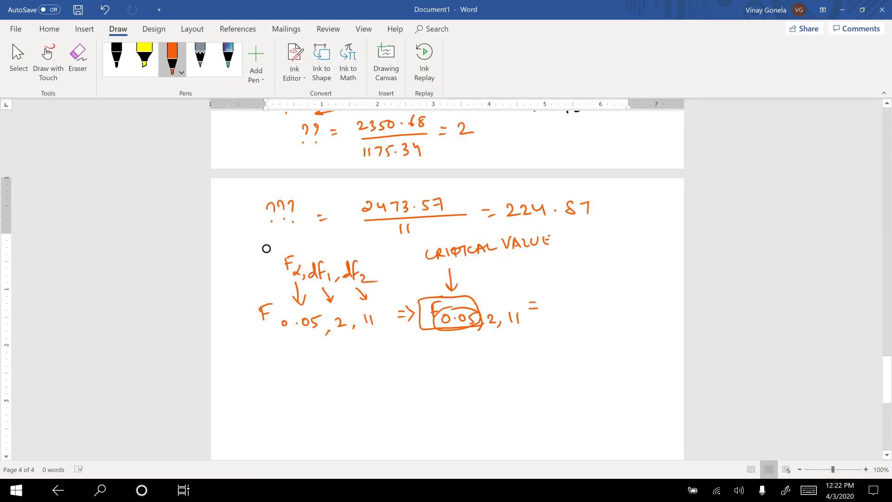
{"action": "left_click_drag", "start_coordinate": [491, 309], "coordinate": [514, 303]}
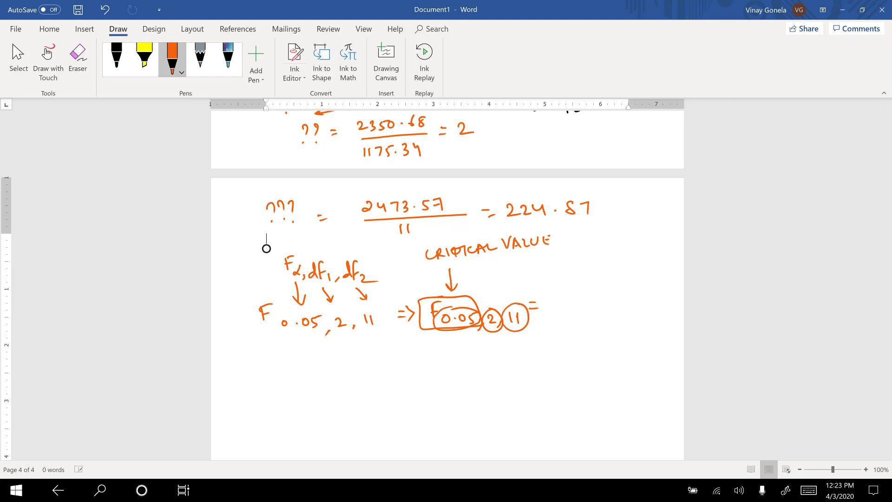
- Switch to the Excel F0.05 table and circle df1 heading 2, df2 heading 11 and their intersecting value in orange ink
{"action": "left_click", "coordinate": [183, 490]}
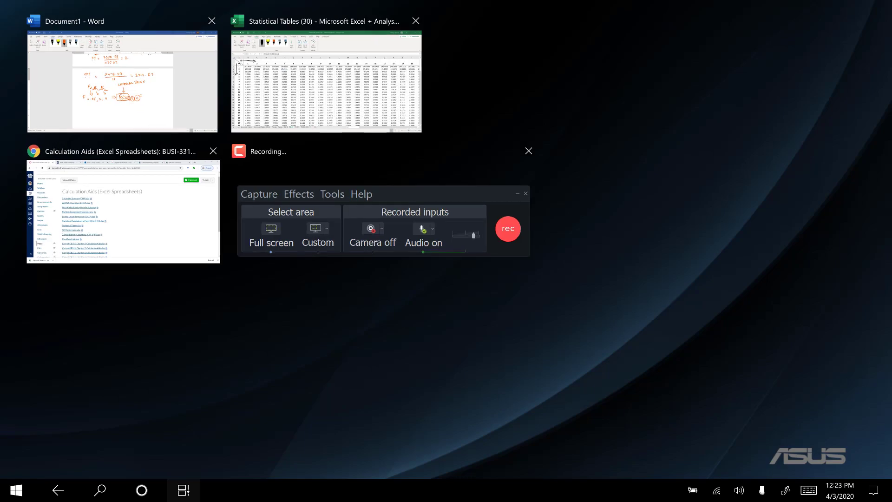
{"action": "left_click", "coordinate": [319, 80]}
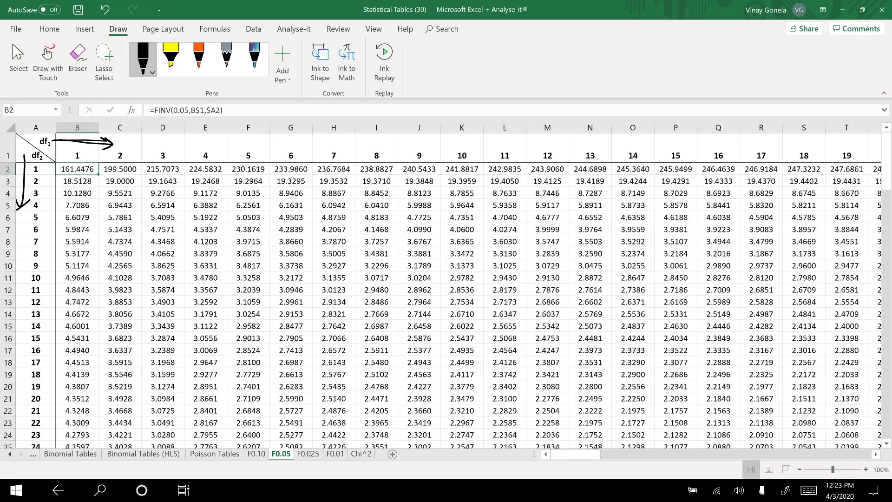
{"action": "left_click", "coordinate": [199, 59]}
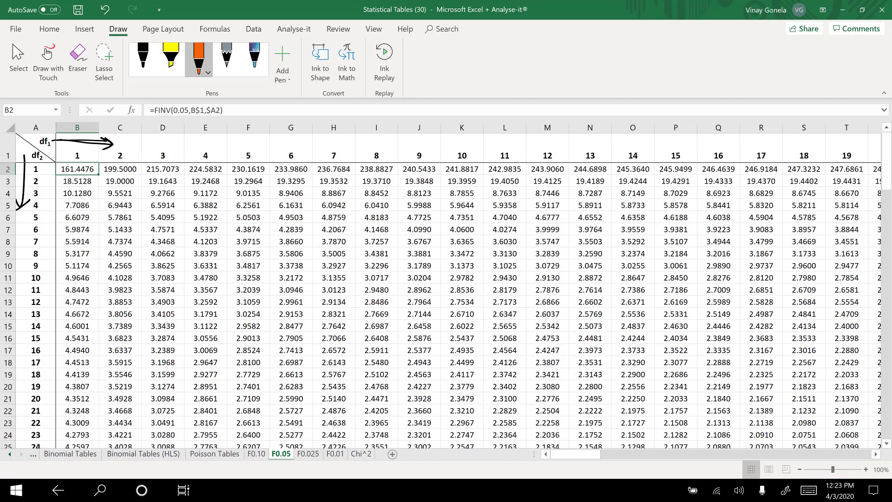
{"action": "left_click_drag", "start_coordinate": [122, 145], "coordinate": [127, 144]}
{"action": "mouse_move", "coordinate": [34, 282]}
{"action": "left_mouse_down"}
{"action": "mouse_move", "coordinate": [46, 292]}
{"action": "mouse_move", "coordinate": [40, 283]}
{"action": "left_mouse_up"}
{"action": "mouse_move", "coordinate": [110, 283]}
{"action": "left_mouse_down"}
{"action": "mouse_move", "coordinate": [120, 298]}
{"action": "mouse_move", "coordinate": [111, 282]}
{"action": "mouse_move", "coordinate": [103, 284]}
{"action": "left_mouse_up"}
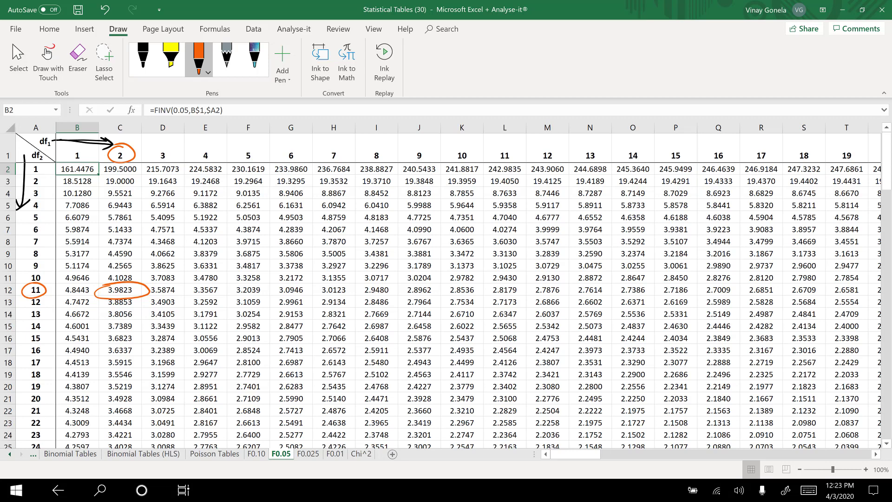
- Switch to the Word document and handwrite 3.9823 after the equals sign as the critical value
{"action": "key", "text": "super+Tab"}
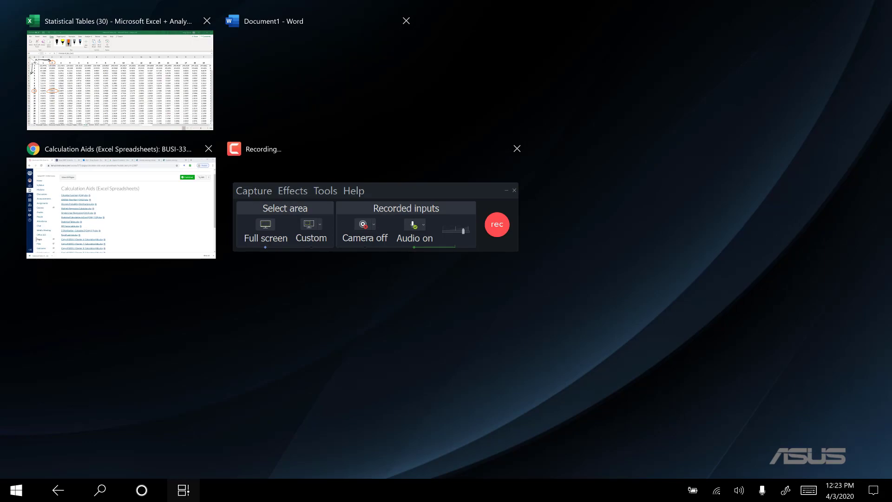
{"action": "key", "text": "Right"}
{"action": "key", "text": "Return"}
{"action": "left_click", "coordinate": [560, 308]}
{"action": "mouse_move", "coordinate": [547, 299]}
{"action": "left_mouse_down"}
{"action": "mouse_move", "coordinate": [552, 312]}
{"action": "mouse_move", "coordinate": [568, 301]}
{"action": "mouse_move", "coordinate": [577, 311]}
{"action": "mouse_move", "coordinate": [608, 310]}
{"action": "left_mouse_up"}
{"action": "left_click", "coordinate": [600, 299]}
{"action": "left_click_drag", "start_coordinate": [610, 298], "coordinate": [615, 310]}
- Handwrite the rule "F > Fα,df1,df2 (REJECT H0" below the critical value expression
{"action": "mouse_move", "coordinate": [270, 377]}
{"action": "left_mouse_down"}
{"action": "mouse_move", "coordinate": [277, 366]}
{"action": "mouse_move", "coordinate": [287, 378]}
{"action": "mouse_move", "coordinate": [312, 365]}
{"action": "left_mouse_up"}
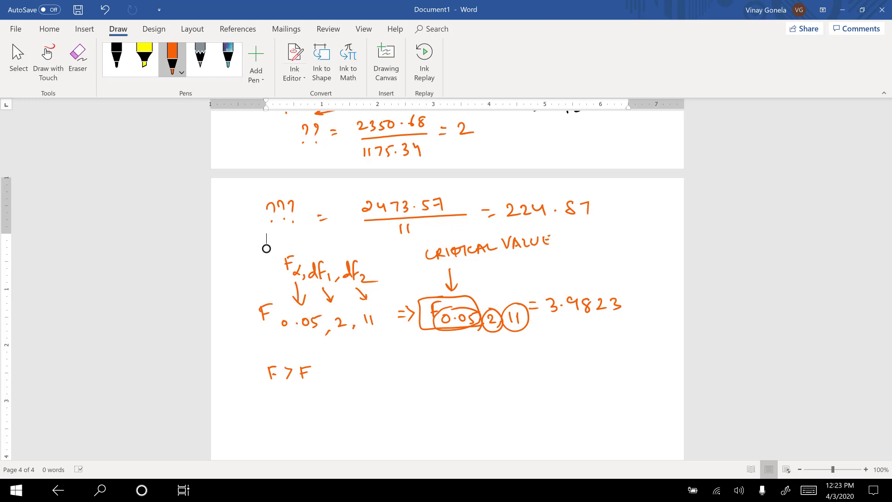
{"action": "mouse_move", "coordinate": [316, 381]}
{"action": "left_mouse_down"}
{"action": "mouse_move", "coordinate": [335, 388]}
{"action": "mouse_move", "coordinate": [343, 376]}
{"action": "mouse_move", "coordinate": [388, 393]}
{"action": "left_mouse_up"}
{"action": "mouse_move", "coordinate": [405, 364]}
{"action": "left_mouse_down"}
{"action": "mouse_move", "coordinate": [400, 385]}
{"action": "mouse_move", "coordinate": [418, 380]}
{"action": "left_mouse_up"}
{"action": "mouse_move", "coordinate": [417, 366]}
{"action": "left_mouse_down"}
{"action": "mouse_move", "coordinate": [451, 380]}
{"action": "mouse_move", "coordinate": [505, 373]}
{"action": "left_mouse_up"}
{"action": "left_click_drag", "start_coordinate": [511, 360], "coordinate": [521, 372]}
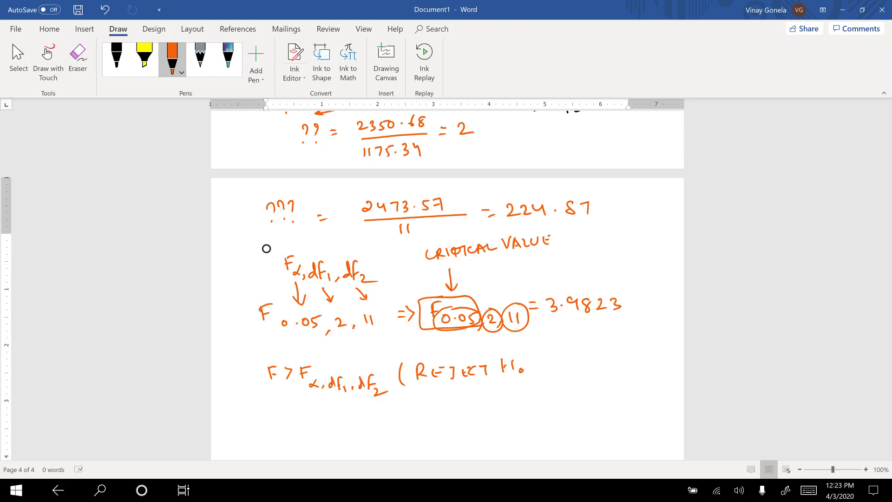
- Change the orange pen to green and box the F value 5.23 in the ANOVA table's treatment row
{"action": "scroll", "coordinate": [267, 249], "scroll_direction": "up", "scroll_amount": 1}
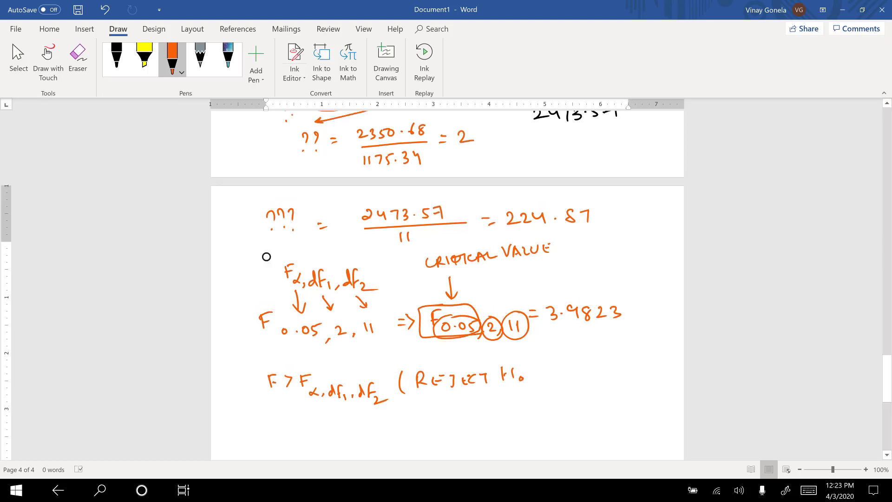
{"action": "scroll", "coordinate": [266, 256], "scroll_direction": "up", "scroll_amount": 6}
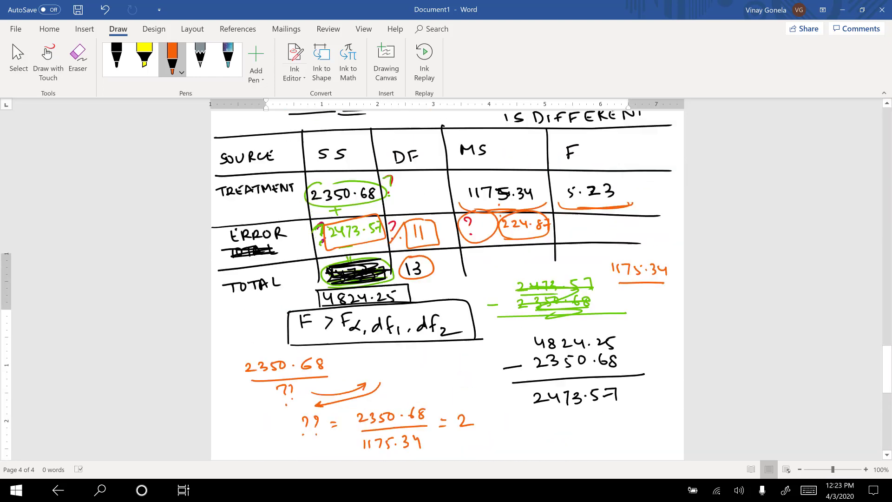
{"action": "scroll", "coordinate": [446, 286], "scroll_direction": "up", "scroll_amount": 2}
{"action": "left_click", "coordinate": [172, 59]}
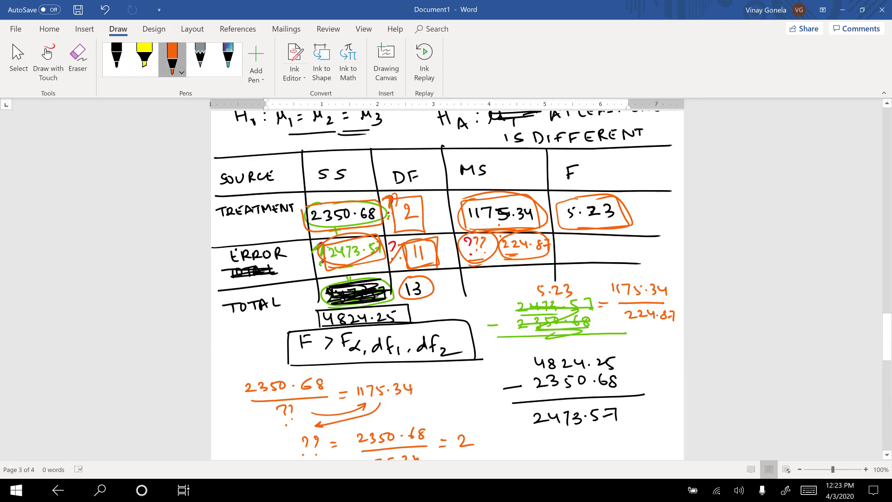
{"action": "left_click", "coordinate": [156, 195]}
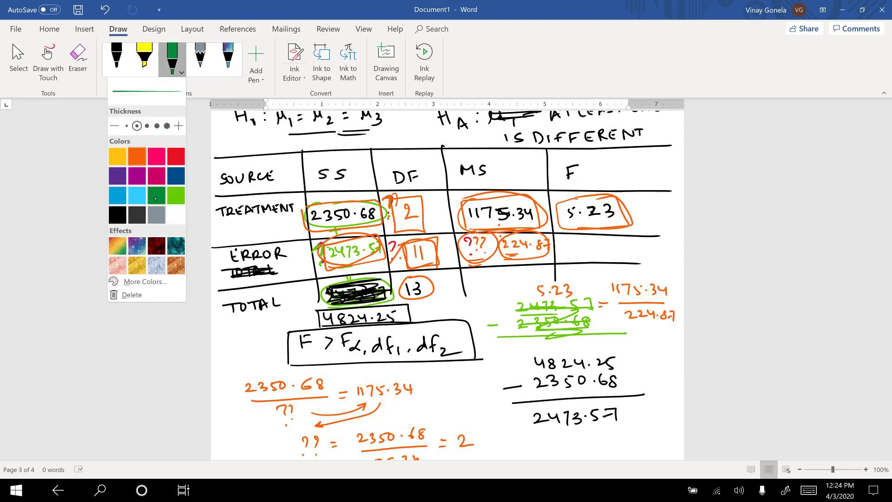
{"action": "mouse_move", "coordinate": [558, 199]}
{"action": "left_mouse_down"}
{"action": "mouse_move", "coordinate": [626, 197]}
{"action": "mouse_move", "coordinate": [629, 232]}
{"action": "mouse_move", "coordinate": [558, 199]}
{"action": "left_mouse_up"}
- Handwrite "5.23 >" beneath the rejection rule and box the critical value 3.9823 in green
{"action": "scroll", "coordinate": [156, 199], "scroll_direction": "down", "scroll_amount": 10}
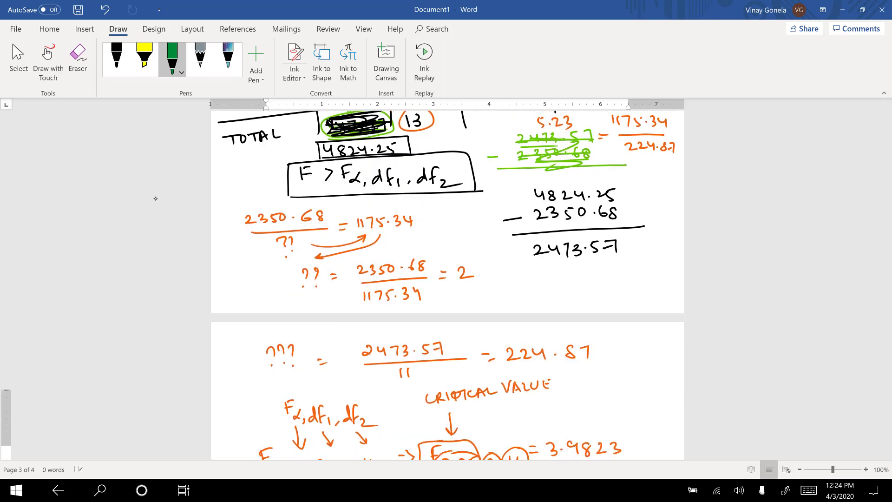
{"action": "left_click", "coordinate": [156, 198]}
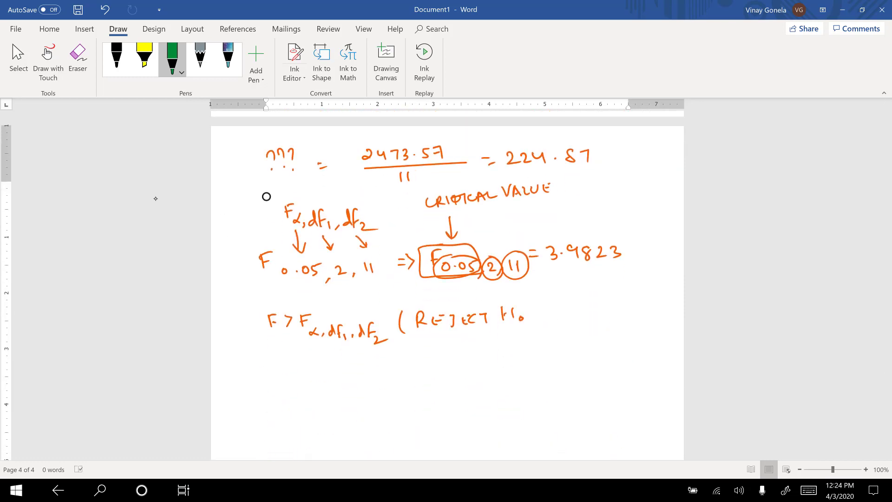
{"action": "mouse_move", "coordinate": [267, 355]}
{"action": "left_mouse_down"}
{"action": "mouse_move", "coordinate": [263, 368]}
{"action": "mouse_move", "coordinate": [316, 372]}
{"action": "left_mouse_up"}
{"action": "left_click", "coordinate": [275, 364]}
{"action": "mouse_move", "coordinate": [553, 273]}
{"action": "left_mouse_down"}
{"action": "mouse_move", "coordinate": [548, 238]}
{"action": "mouse_move", "coordinate": [633, 253]}
{"action": "mouse_move", "coordinate": [633, 273]}
{"action": "left_mouse_up"}
{"action": "left_click_drag", "start_coordinate": [551, 273], "coordinate": [640, 271]}
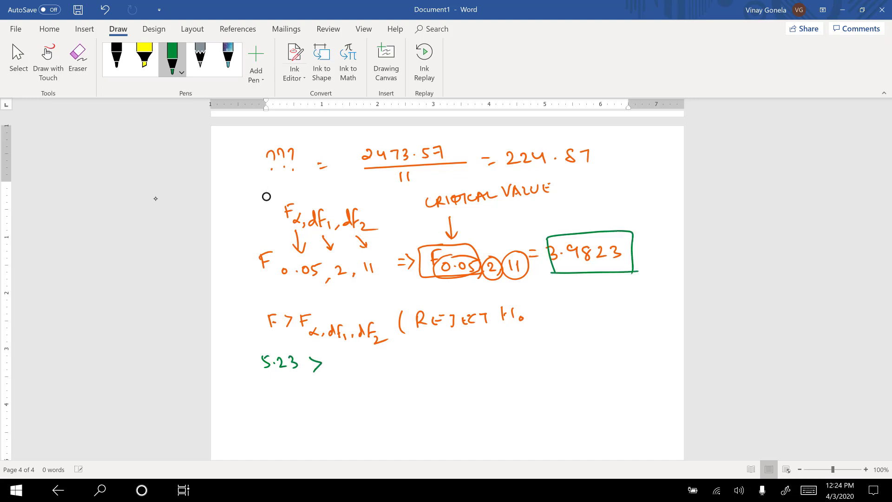
- Complete the comparison after the greater-than sign by handwriting "3.9823 (TRUE)"
{"action": "mouse_move", "coordinate": [327, 358]}
{"action": "left_mouse_down"}
{"action": "mouse_move", "coordinate": [329, 370]}
{"action": "mouse_move", "coordinate": [353, 373]}
{"action": "left_mouse_up"}
{"action": "left_click", "coordinate": [348, 367]}
{"action": "mouse_move", "coordinate": [357, 363]}
{"action": "left_mouse_down"}
{"action": "mouse_move", "coordinate": [365, 372]}
{"action": "mouse_move", "coordinate": [425, 373]}
{"action": "left_mouse_up"}
{"action": "mouse_move", "coordinate": [433, 356]}
{"action": "left_mouse_down"}
{"action": "mouse_move", "coordinate": [433, 367]}
{"action": "mouse_move", "coordinate": [441, 353]}
{"action": "left_mouse_up"}
{"action": "mouse_move", "coordinate": [442, 355]}
{"action": "left_mouse_down"}
{"action": "mouse_move", "coordinate": [443, 369]}
{"action": "mouse_move", "coordinate": [450, 366]}
{"action": "left_mouse_up"}
{"action": "left_click_drag", "start_coordinate": [449, 356], "coordinate": [475, 367]}
- Handwrite the conclusion "REJECT H0" in green below the F comparison
{"action": "left_click_drag", "start_coordinate": [259, 398], "coordinate": [259, 414]}
{"action": "left_click_drag", "start_coordinate": [260, 398], "coordinate": [269, 413]}
{"action": "left_click_drag", "start_coordinate": [273, 405], "coordinate": [296, 398]}
{"action": "mouse_move", "coordinate": [290, 400]}
{"action": "left_mouse_down"}
{"action": "mouse_move", "coordinate": [286, 410]}
{"action": "mouse_move", "coordinate": [303, 406]}
{"action": "left_mouse_up"}
{"action": "mouse_move", "coordinate": [308, 397]}
{"action": "left_mouse_down"}
{"action": "mouse_move", "coordinate": [321, 395]}
{"action": "mouse_move", "coordinate": [316, 408]}
{"action": "left_mouse_up"}
{"action": "mouse_move", "coordinate": [336, 393]}
{"action": "left_mouse_down"}
{"action": "mouse_move", "coordinate": [339, 406]}
{"action": "mouse_move", "coordinate": [346, 399]}
{"action": "left_mouse_up"}
{"action": "left_click_drag", "start_coordinate": [346, 392], "coordinate": [347, 407]}
{"action": "left_click_drag", "start_coordinate": [353, 401], "coordinate": [352, 402]}
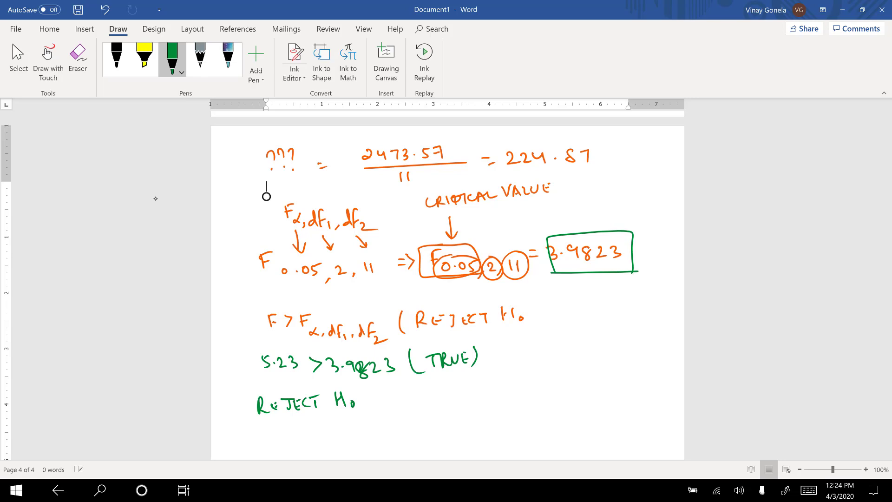
- Mark the null hypothesis above the ANOVA table with a green cross and handwrite "FALSE" over it
{"action": "scroll", "coordinate": [155, 199], "scroll_direction": "up", "scroll_amount": 10}
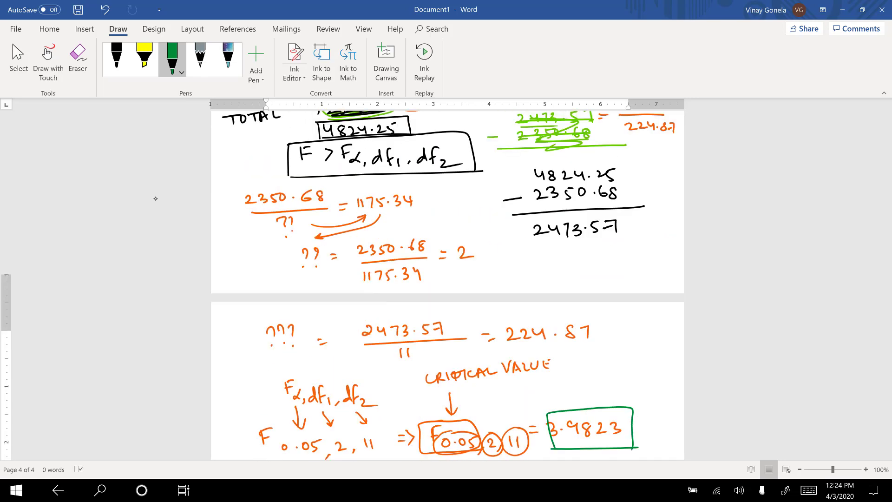
{"action": "scroll", "coordinate": [156, 199], "scroll_direction": "down", "scroll_amount": 1}
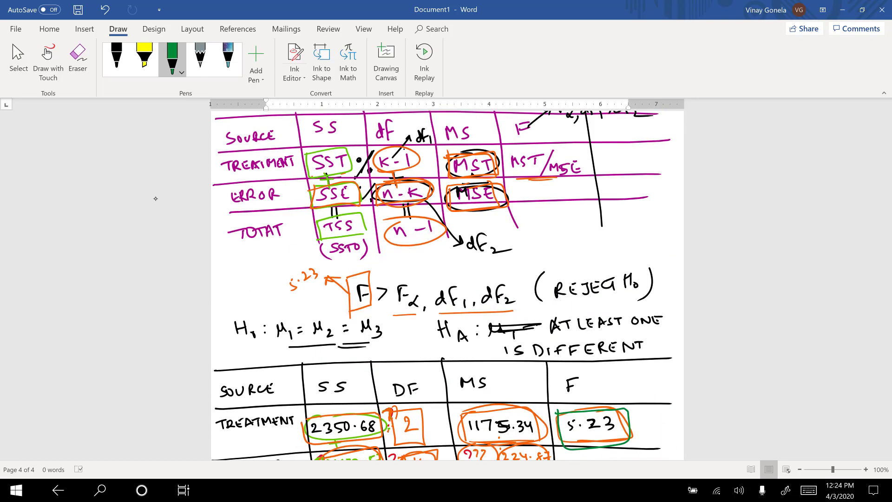
{"action": "left_click_drag", "start_coordinate": [254, 307], "coordinate": [278, 322]}
{"action": "mouse_move", "coordinate": [272, 304]}
{"action": "left_mouse_down"}
{"action": "mouse_move", "coordinate": [258, 321]}
{"action": "mouse_move", "coordinate": [245, 282]}
{"action": "left_mouse_up"}
{"action": "left_click_drag", "start_coordinate": [236, 291], "coordinate": [247, 285]}
{"action": "mouse_move", "coordinate": [247, 285]}
{"action": "left_mouse_down"}
{"action": "mouse_move", "coordinate": [256, 295]}
{"action": "mouse_move", "coordinate": [259, 284]}
{"action": "left_mouse_up"}
{"action": "left_click", "coordinate": [261, 280]}
{"action": "left_click_drag", "start_coordinate": [271, 275], "coordinate": [279, 273]}
{"action": "left_click_drag", "start_coordinate": [272, 281], "coordinate": [277, 279]}
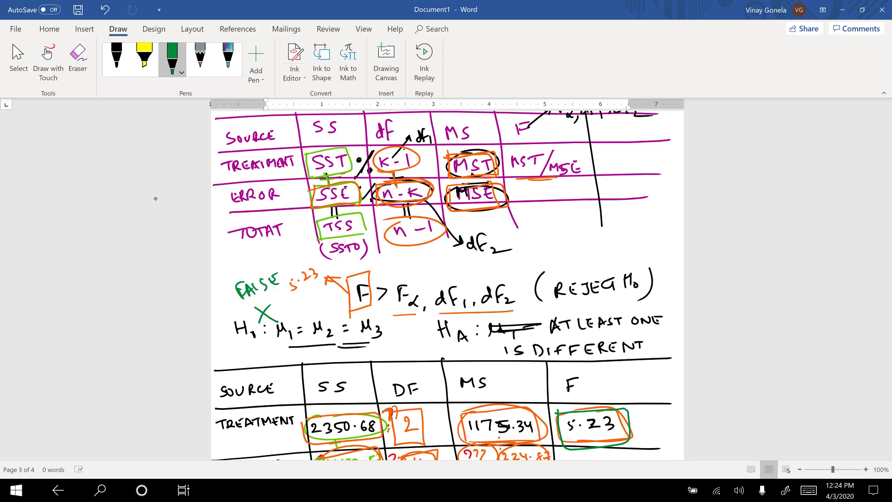
- Draw a green arrow up from the alternative hypothesis and handwrite a boxed "TRUE" above it
{"action": "left_click_drag", "start_coordinate": [606, 313], "coordinate": [618, 263]}
{"action": "mouse_move", "coordinate": [581, 238]}
{"action": "left_mouse_down"}
{"action": "mouse_move", "coordinate": [584, 253]}
{"action": "mouse_move", "coordinate": [580, 237]}
{"action": "mouse_move", "coordinate": [592, 249]}
{"action": "mouse_move", "coordinate": [602, 234]}
{"action": "mouse_move", "coordinate": [615, 238]}
{"action": "left_mouse_up"}
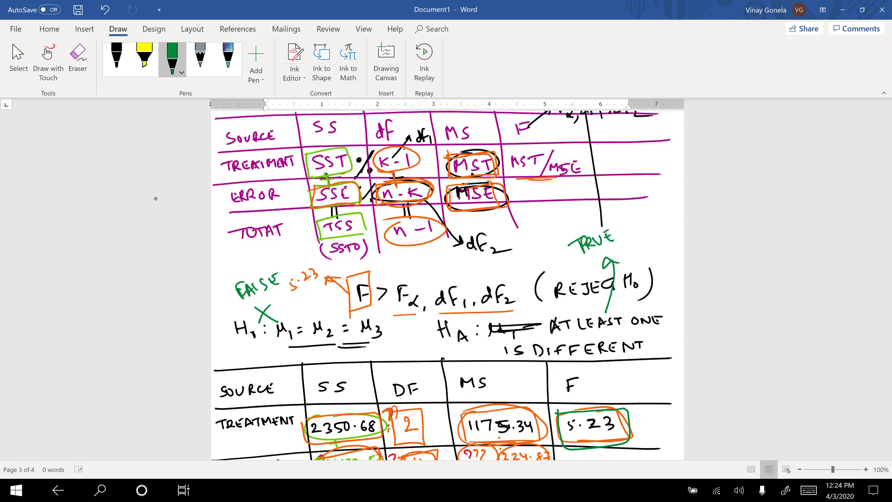
{"action": "mouse_move", "coordinate": [577, 262]}
{"action": "left_mouse_down"}
{"action": "mouse_move", "coordinate": [621, 229]}
{"action": "mouse_move", "coordinate": [571, 250]}
{"action": "left_mouse_up"}
- Handwrite "AT LEAST ONE IS DIFFERENT" in green below "REJECT H0" and double-underline "F > F" in the rejection rule
{"action": "scroll", "coordinate": [156, 198], "scroll_direction": "down", "scroll_amount": 20}
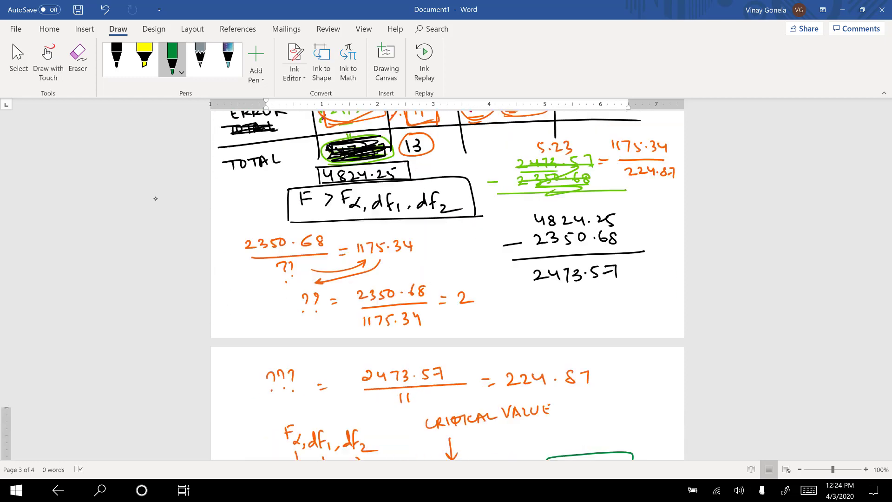
{"action": "scroll", "coordinate": [156, 198], "scroll_direction": "down", "scroll_amount": 5}
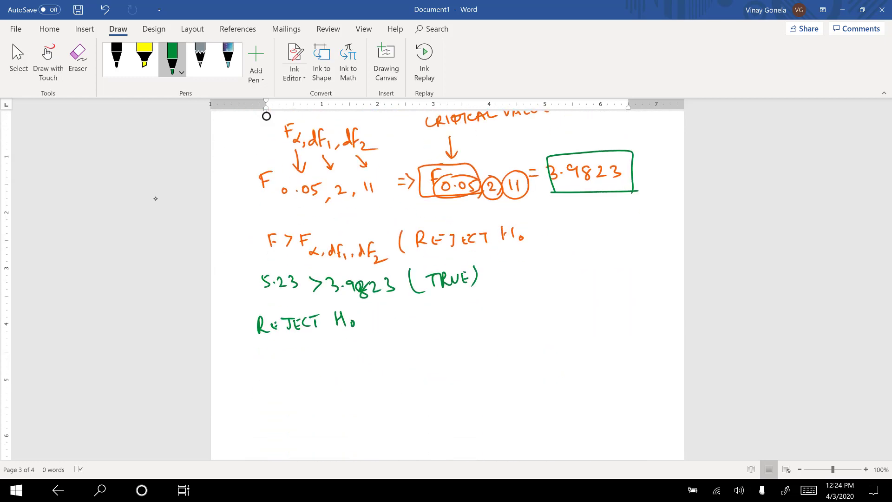
{"action": "mouse_move", "coordinate": [235, 373]}
{"action": "left_mouse_down"}
{"action": "mouse_move", "coordinate": [249, 372]}
{"action": "mouse_move", "coordinate": [244, 365]}
{"action": "left_mouse_up"}
{"action": "mouse_move", "coordinate": [252, 362]}
{"action": "left_mouse_down"}
{"action": "mouse_move", "coordinate": [252, 372]}
{"action": "mouse_move", "coordinate": [258, 361]}
{"action": "left_mouse_up"}
{"action": "mouse_move", "coordinate": [265, 361]}
{"action": "left_mouse_down"}
{"action": "mouse_move", "coordinate": [267, 370]}
{"action": "mouse_move", "coordinate": [307, 367]}
{"action": "left_mouse_up"}
{"action": "left_click_drag", "start_coordinate": [301, 357], "coordinate": [321, 357]}
{"action": "mouse_move", "coordinate": [330, 355]}
{"action": "left_mouse_down"}
{"action": "mouse_move", "coordinate": [331, 364]}
{"action": "mouse_move", "coordinate": [339, 352]}
{"action": "left_mouse_up"}
{"action": "mouse_move", "coordinate": [344, 360]}
{"action": "left_mouse_down"}
{"action": "mouse_move", "coordinate": [351, 350]}
{"action": "mouse_move", "coordinate": [372, 355]}
{"action": "left_mouse_up"}
{"action": "mouse_move", "coordinate": [381, 346]}
{"action": "left_mouse_down"}
{"action": "mouse_move", "coordinate": [375, 355]}
{"action": "mouse_move", "coordinate": [404, 358]}
{"action": "left_mouse_up"}
{"action": "left_click_drag", "start_coordinate": [408, 348], "coordinate": [408, 358]}
{"action": "mouse_move", "coordinate": [406, 347]}
{"action": "left_mouse_down"}
{"action": "mouse_move", "coordinate": [414, 346]}
{"action": "mouse_move", "coordinate": [415, 360]}
{"action": "left_mouse_up"}
{"action": "left_click_drag", "start_coordinate": [413, 347], "coordinate": [420, 352]}
{"action": "mouse_move", "coordinate": [421, 349]}
{"action": "left_mouse_down"}
{"action": "mouse_move", "coordinate": [422, 360]}
{"action": "mouse_move", "coordinate": [436, 353]}
{"action": "left_mouse_up"}
{"action": "left_click_drag", "start_coordinate": [439, 349], "coordinate": [458, 355]}
{"action": "mouse_move", "coordinate": [466, 347]}
{"action": "left_mouse_down"}
{"action": "mouse_move", "coordinate": [467, 354]}
{"action": "mouse_move", "coordinate": [471, 346]}
{"action": "left_mouse_up"}
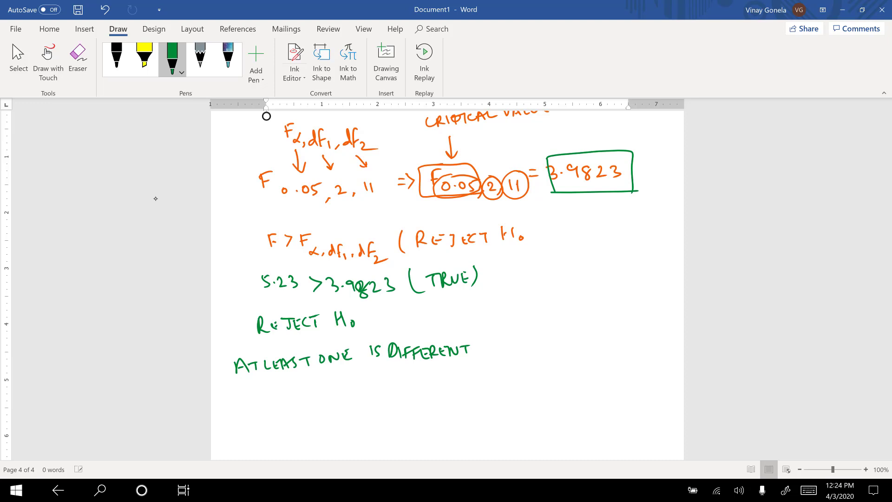
{"action": "mouse_move", "coordinate": [259, 257]}
{"action": "left_mouse_down"}
{"action": "mouse_move", "coordinate": [313, 256]}
{"action": "mouse_move", "coordinate": [302, 260]}
{"action": "left_mouse_up"}
- Sketch a right-skewed F distribution curve with a horizontal baseline in black below the written conclusion
{"action": "scroll", "coordinate": [156, 199], "scroll_direction": "down", "scroll_amount": 1}
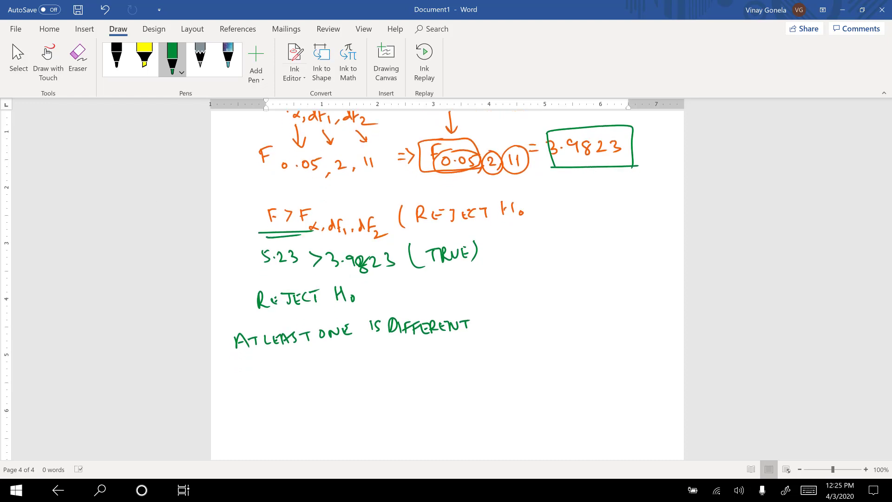
{"action": "left_click", "coordinate": [116, 59]}
{"action": "mouse_move", "coordinate": [392, 431]}
{"action": "left_mouse_down"}
{"action": "mouse_move", "coordinate": [572, 427]}
{"action": "mouse_move", "coordinate": [388, 418]}
{"action": "mouse_move", "coordinate": [421, 354]}
{"action": "mouse_move", "coordinate": [627, 407]}
{"action": "left_mouse_up"}
{"action": "left_click_drag", "start_coordinate": [563, 429], "coordinate": [636, 427]}
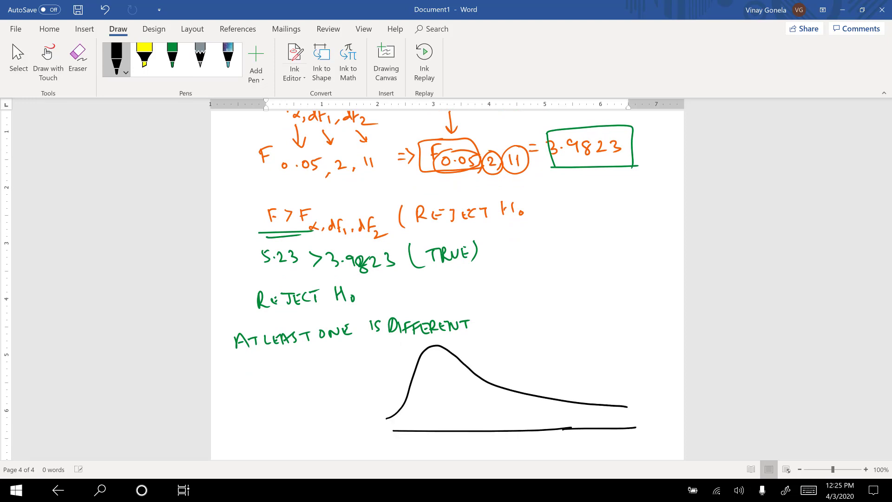
- Mark the critical value with a vertical line in the curve's right tail and label it "3.9823" below the baseline
{"action": "left_click_drag", "start_coordinate": [537, 397], "coordinate": [540, 431]}
{"action": "mouse_move", "coordinate": [539, 430]}
{"action": "left_mouse_down"}
{"action": "mouse_move", "coordinate": [524, 451]}
{"action": "mouse_move", "coordinate": [549, 444]}
{"action": "left_mouse_up"}
{"action": "left_click", "coordinate": [533, 445]}
{"action": "left_click_drag", "start_coordinate": [556, 441], "coordinate": [567, 449]}
{"action": "left_click_drag", "start_coordinate": [570, 440], "coordinate": [570, 448]}
- Hatch the area left of the critical value in green and draw a long arrow from it pointing left
{"action": "left_click", "coordinate": [172, 59]}
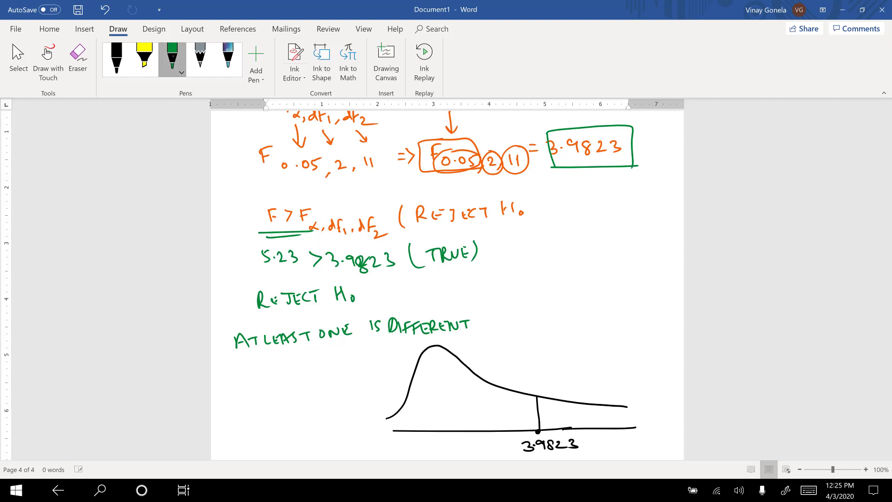
{"action": "left_click_drag", "start_coordinate": [408, 403], "coordinate": [442, 366]}
{"action": "mouse_move", "coordinate": [420, 407]}
{"action": "left_mouse_down"}
{"action": "mouse_move", "coordinate": [450, 373]}
{"action": "mouse_move", "coordinate": [472, 378]}
{"action": "left_mouse_up"}
{"action": "left_click_drag", "start_coordinate": [443, 421], "coordinate": [488, 388]}
{"action": "left_click_drag", "start_coordinate": [468, 423], "coordinate": [504, 396]}
{"action": "left_click_drag", "start_coordinate": [485, 424], "coordinate": [521, 401]}
{"action": "left_click_drag", "start_coordinate": [512, 424], "coordinate": [533, 407]}
{"action": "left_click_drag", "start_coordinate": [519, 425], "coordinate": [530, 418]}
{"action": "left_click_drag", "start_coordinate": [528, 386], "coordinate": [381, 376]}
{"action": "left_click_drag", "start_coordinate": [394, 372], "coordinate": [396, 379]}
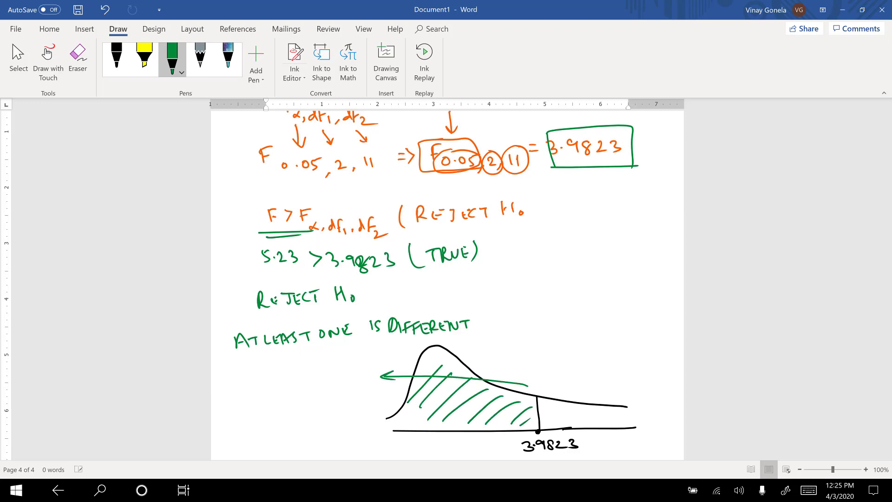
- Handwrite "DO NOT REJECT H0" in green at the tip of the arrow left of the curve
{"action": "left_click_drag", "start_coordinate": [286, 373], "coordinate": [288, 385]}
{"action": "left_click_drag", "start_coordinate": [300, 374], "coordinate": [337, 365]}
{"action": "left_click_drag", "start_coordinate": [332, 367], "coordinate": [298, 407]}
{"action": "mouse_move", "coordinate": [298, 391]}
{"action": "left_mouse_down"}
{"action": "mouse_move", "coordinate": [306, 402]}
{"action": "mouse_move", "coordinate": [316, 394]}
{"action": "left_mouse_up"}
{"action": "left_click_drag", "start_coordinate": [324, 385], "coordinate": [331, 384]}
{"action": "mouse_move", "coordinate": [329, 385]}
{"action": "left_mouse_down"}
{"action": "mouse_move", "coordinate": [325, 396]}
{"action": "mouse_move", "coordinate": [332, 392]}
{"action": "left_mouse_up"}
{"action": "left_click_drag", "start_coordinate": [334, 384], "coordinate": [345, 385]}
{"action": "left_click_drag", "start_coordinate": [350, 375], "coordinate": [353, 376]}
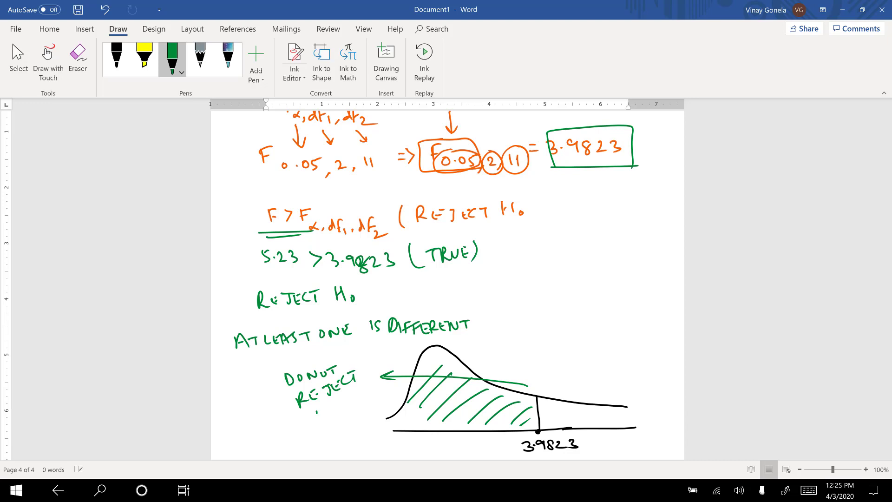
{"action": "left_click_drag", "start_coordinate": [318, 410], "coordinate": [319, 424]}
{"action": "left_click_drag", "start_coordinate": [319, 417], "coordinate": [330, 415]}
{"action": "mouse_move", "coordinate": [328, 409]}
{"action": "left_mouse_down"}
{"action": "mouse_move", "coordinate": [331, 421]}
{"action": "mouse_move", "coordinate": [337, 414]}
{"action": "left_mouse_up"}
- Add denser green hatching under the curve's peak and handwrite "μ1 = μ2 = μ3" below "DO NOT REJECT H0"
{"action": "left_click_drag", "start_coordinate": [432, 356], "coordinate": [418, 389]}
{"action": "mouse_move", "coordinate": [438, 373]}
{"action": "left_mouse_down"}
{"action": "mouse_move", "coordinate": [421, 393]}
{"action": "mouse_move", "coordinate": [426, 401]}
{"action": "left_mouse_up"}
{"action": "left_click_drag", "start_coordinate": [446, 384], "coordinate": [421, 407]}
{"action": "mouse_move", "coordinate": [266, 452]}
{"action": "left_mouse_down"}
{"action": "mouse_move", "coordinate": [273, 442]}
{"action": "mouse_move", "coordinate": [292, 444]}
{"action": "left_mouse_up"}
{"action": "left_click_drag", "start_coordinate": [297, 445], "coordinate": [307, 440]}
{"action": "left_click_drag", "start_coordinate": [311, 440], "coordinate": [320, 442]}
{"action": "left_click_drag", "start_coordinate": [322, 433], "coordinate": [327, 433]}
{"action": "left_click_drag", "start_coordinate": [323, 438], "coordinate": [354, 434]}
- Shade the tail right of the critical value in red and draw a red arrow pointing down to it
{"action": "left_click", "coordinate": [171, 59]}
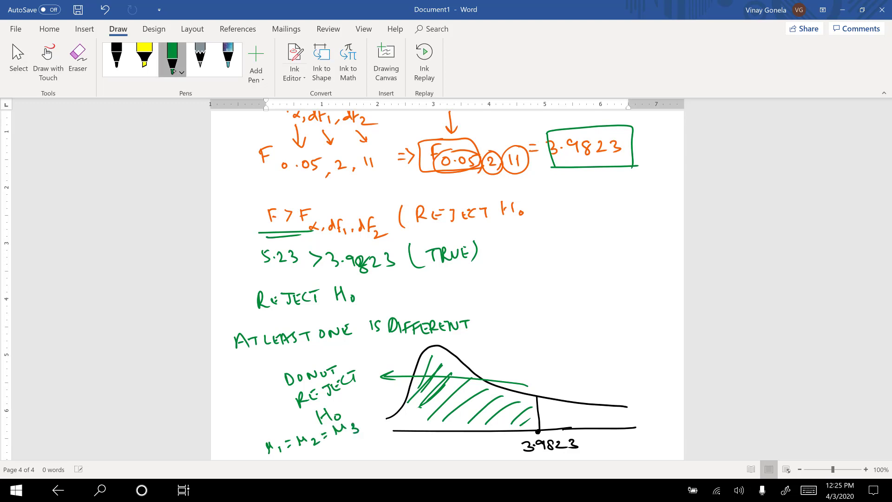
{"action": "left_click", "coordinate": [176, 157]}
{"action": "mouse_move", "coordinate": [543, 413]}
{"action": "left_mouse_down"}
{"action": "mouse_move", "coordinate": [554, 406]}
{"action": "mouse_move", "coordinate": [613, 424]}
{"action": "left_mouse_up"}
{"action": "mouse_move", "coordinate": [576, 366]}
{"action": "left_mouse_down"}
{"action": "mouse_move", "coordinate": [570, 405]}
{"action": "mouse_move", "coordinate": [579, 396]}
{"action": "left_mouse_up"}
- Handwrite "REJECT H0" and "AT LEAST ONE IS DIFFERENT" in red above the shaded right tail
{"action": "mouse_move", "coordinate": [547, 342]}
{"action": "left_mouse_down"}
{"action": "mouse_move", "coordinate": [555, 352]}
{"action": "mouse_move", "coordinate": [594, 342]}
{"action": "left_mouse_up"}
{"action": "mouse_move", "coordinate": [606, 334]}
{"action": "left_mouse_down"}
{"action": "mouse_move", "coordinate": [605, 341]}
{"action": "mouse_move", "coordinate": [608, 330]}
{"action": "left_mouse_up"}
{"action": "left_click_drag", "start_coordinate": [617, 326], "coordinate": [618, 335]}
{"action": "mouse_move", "coordinate": [622, 325]}
{"action": "left_mouse_down"}
{"action": "mouse_move", "coordinate": [622, 337]}
{"action": "mouse_move", "coordinate": [631, 333]}
{"action": "left_mouse_up"}
{"action": "left_click_drag", "start_coordinate": [549, 375], "coordinate": [601, 353]}
{"action": "left_click_drag", "start_coordinate": [606, 352], "coordinate": [603, 360]}
{"action": "left_click_drag", "start_coordinate": [611, 353], "coordinate": [650, 354]}
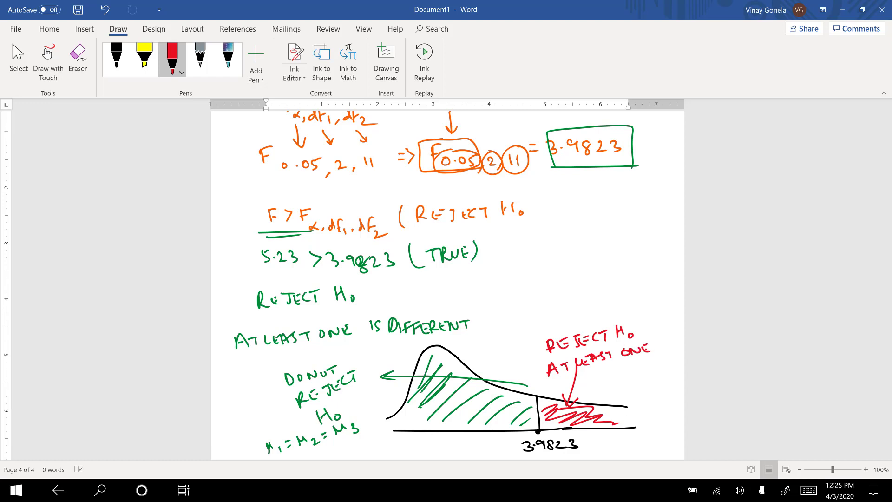
{"action": "left_click_drag", "start_coordinate": [599, 368], "coordinate": [607, 374]}
{"action": "left_click_drag", "start_coordinate": [619, 365], "coordinate": [621, 374]}
{"action": "left_click_drag", "start_coordinate": [625, 366], "coordinate": [631, 373]}
{"action": "left_click_drag", "start_coordinate": [631, 365], "coordinate": [640, 373]}
{"action": "mouse_move", "coordinate": [641, 363]}
{"action": "left_mouse_down"}
{"action": "mouse_move", "coordinate": [665, 367]}
{"action": "mouse_move", "coordinate": [678, 355]}
{"action": "left_mouse_up"}
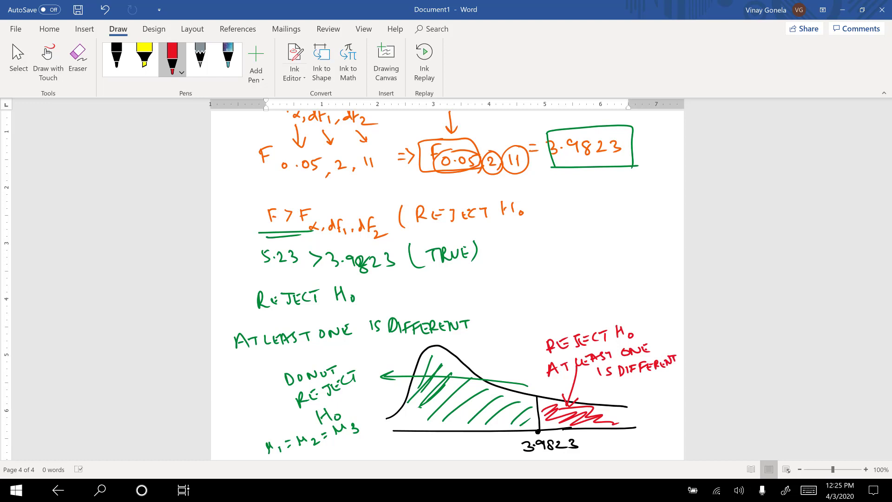
- Circle 5.23 in the F comparison in red and draw a light blue dashed vertical line down through the red-shaded tail
{"action": "mouse_move", "coordinate": [261, 241]}
{"action": "left_mouse_down"}
{"action": "mouse_move", "coordinate": [310, 255]}
{"action": "mouse_move", "coordinate": [274, 240]}
{"action": "left_mouse_up"}
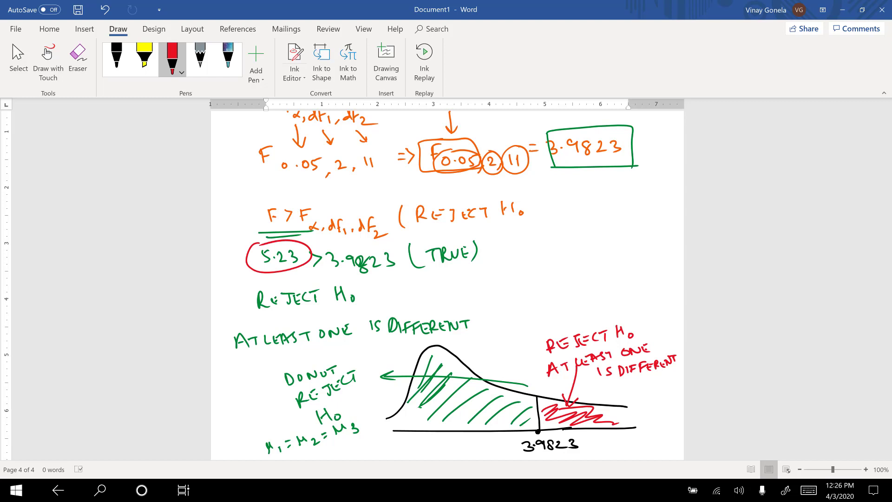
{"action": "left_click", "coordinate": [181, 71]}
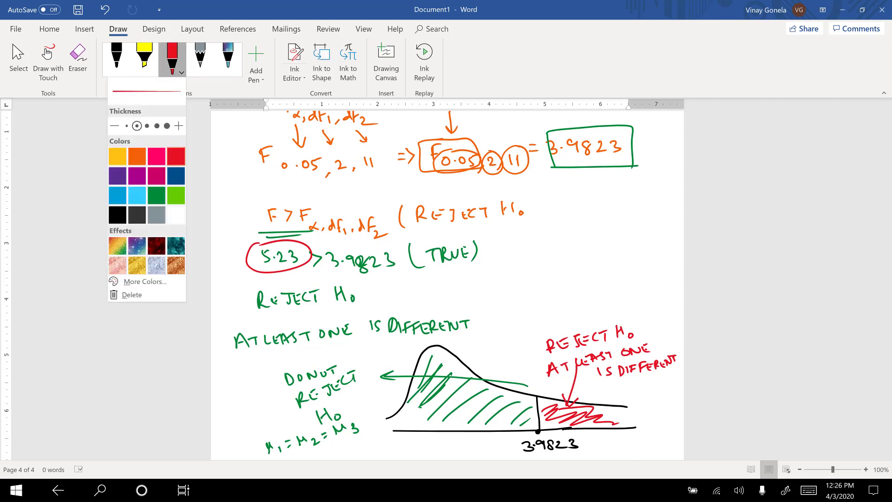
{"action": "left_click", "coordinate": [118, 196]}
{"action": "left_click_drag", "start_coordinate": [599, 248], "coordinate": [599, 259]}
{"action": "left_click_drag", "start_coordinate": [597, 281], "coordinate": [599, 319]}
{"action": "left_click_drag", "start_coordinate": [601, 336], "coordinate": [597, 364]}
{"action": "left_click_drag", "start_coordinate": [603, 372], "coordinate": [607, 426]}
- Label the dashed line "5.23" in light blue and circle both the 3.9823 label and the red rejection note
{"action": "mouse_move", "coordinate": [534, 435]}
{"action": "left_mouse_down"}
{"action": "mouse_move", "coordinate": [565, 455]}
{"action": "mouse_move", "coordinate": [530, 433]}
{"action": "left_mouse_up"}
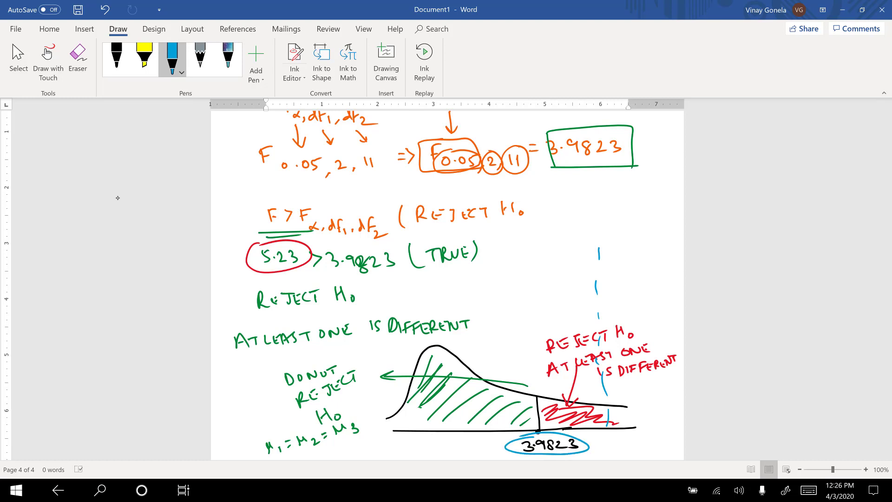
{"action": "mouse_move", "coordinate": [607, 437]}
{"action": "left_mouse_down"}
{"action": "mouse_move", "coordinate": [605, 445]}
{"action": "mouse_move", "coordinate": [633, 445]}
{"action": "left_mouse_up"}
{"action": "left_click_drag", "start_coordinate": [632, 436], "coordinate": [631, 447]}
{"action": "mouse_move", "coordinate": [530, 364]}
{"action": "left_mouse_down"}
{"action": "mouse_move", "coordinate": [580, 322]}
{"action": "mouse_move", "coordinate": [639, 356]}
{"action": "mouse_move", "coordinate": [587, 321]}
{"action": "mouse_move", "coordinate": [569, 324]}
{"action": "left_mouse_up"}
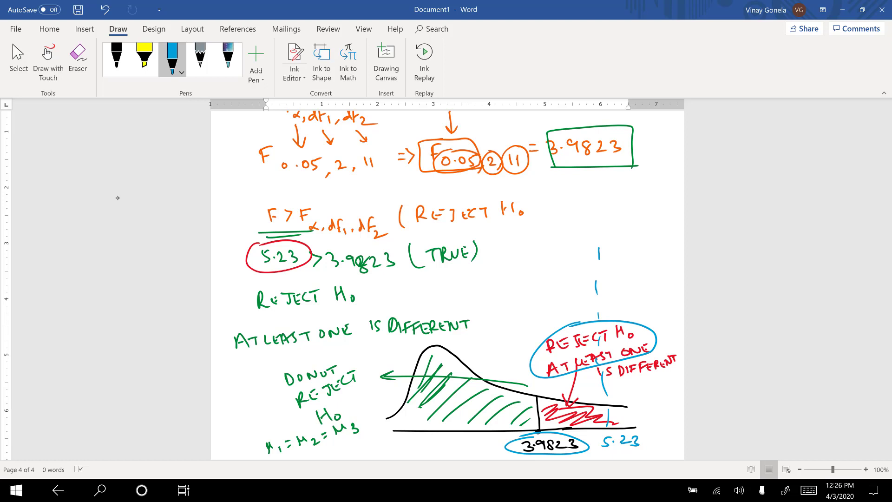
{"action": "key", "text": "super+Tab"}
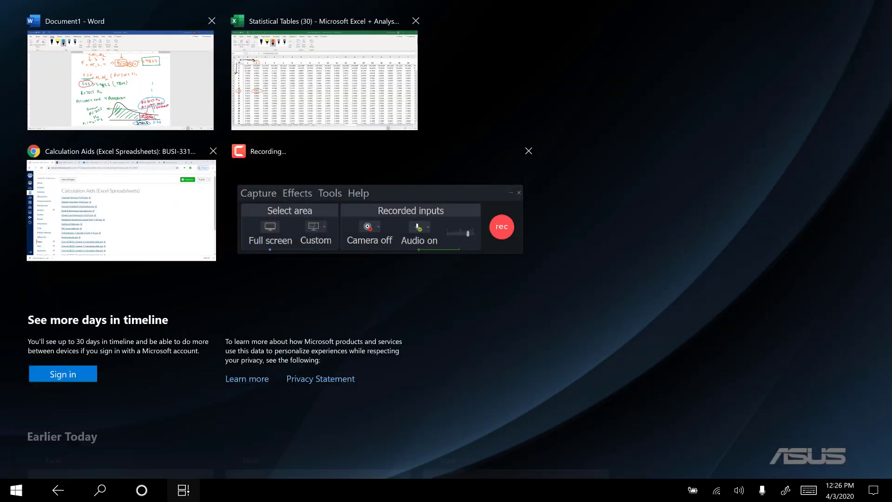
{"action": "left_click", "coordinate": [120, 80]}
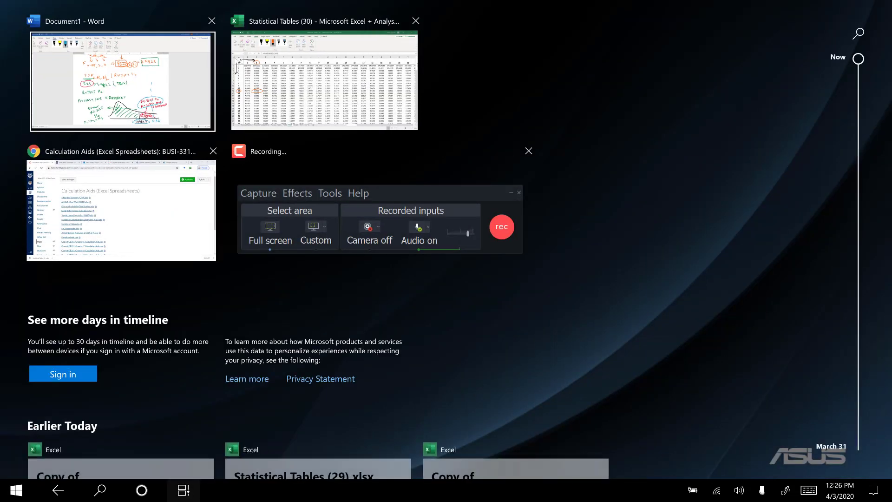
{"action": "scroll", "coordinate": [446, 284], "scroll_direction": "up", "scroll_amount": 10}
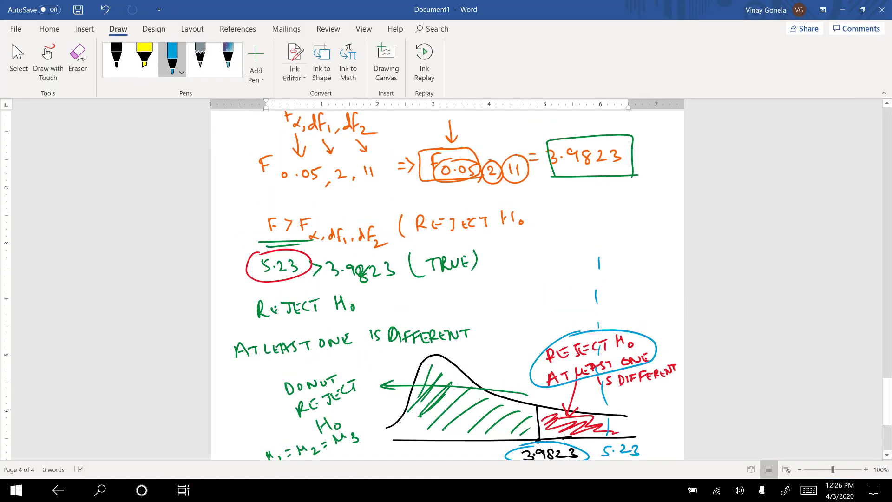
{"action": "scroll", "coordinate": [447, 283], "scroll_direction": "up", "scroll_amount": 10}
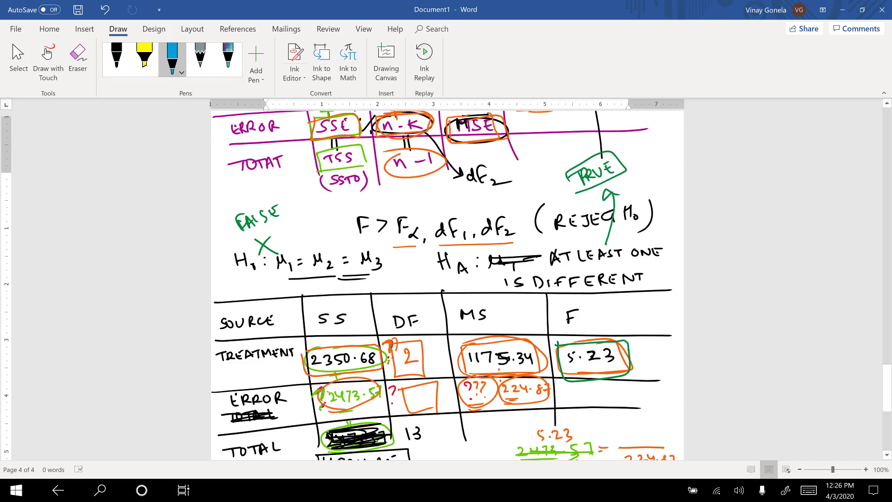
- Switch to the Chrome course page, open the Copy of GB311_Chapter_12_Calculation Aids workbook, and enable editing on its ANOVA Table sheet
{"action": "key", "text": "super+Tab"}
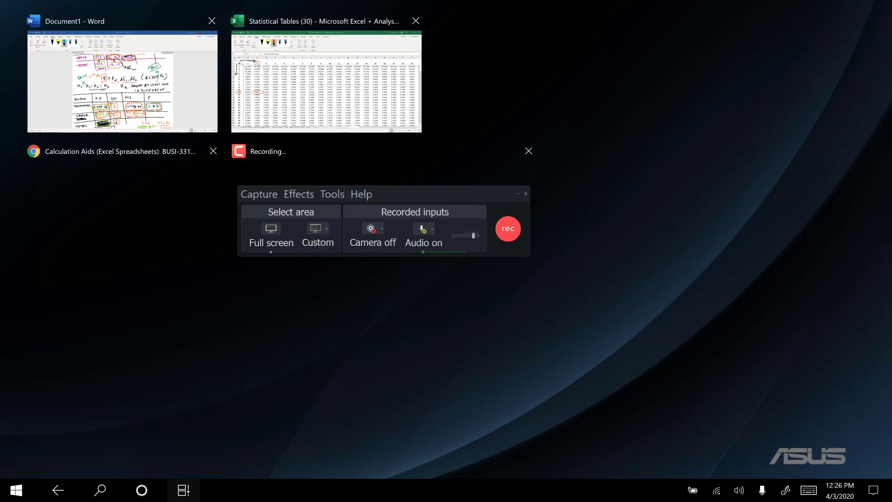
{"action": "left_click", "coordinate": [123, 211]}
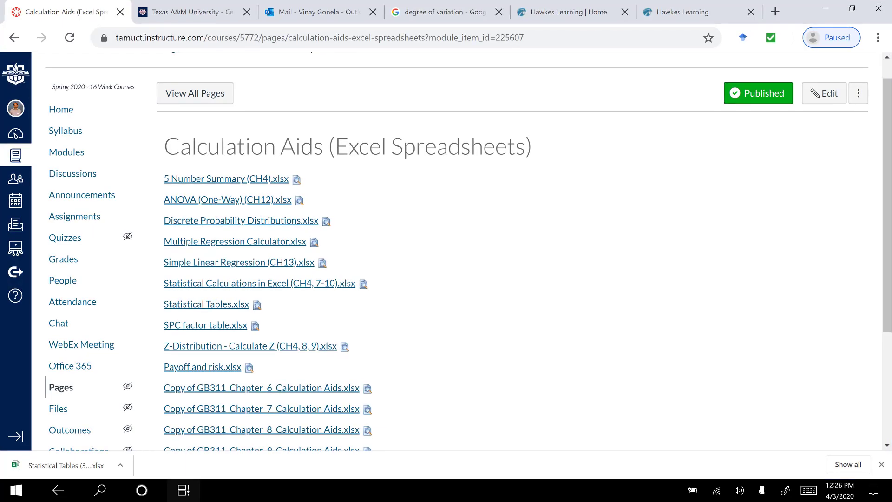
{"action": "scroll", "coordinate": [264, 383], "scroll_direction": "down", "scroll_amount": 3}
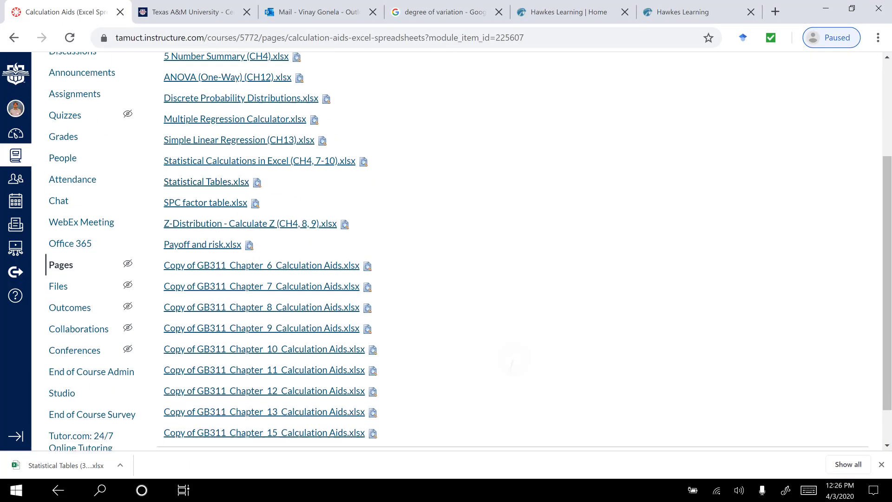
{"action": "left_click", "coordinate": [264, 383]}
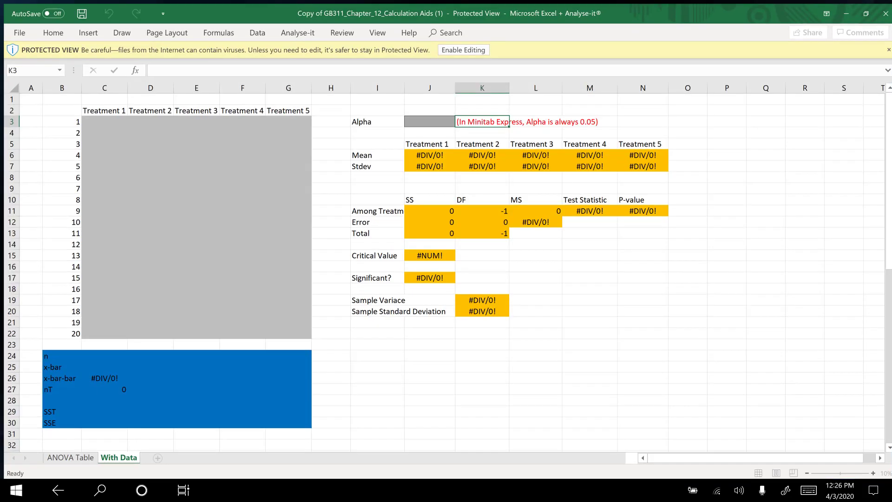
{"action": "left_click", "coordinate": [66, 453]}
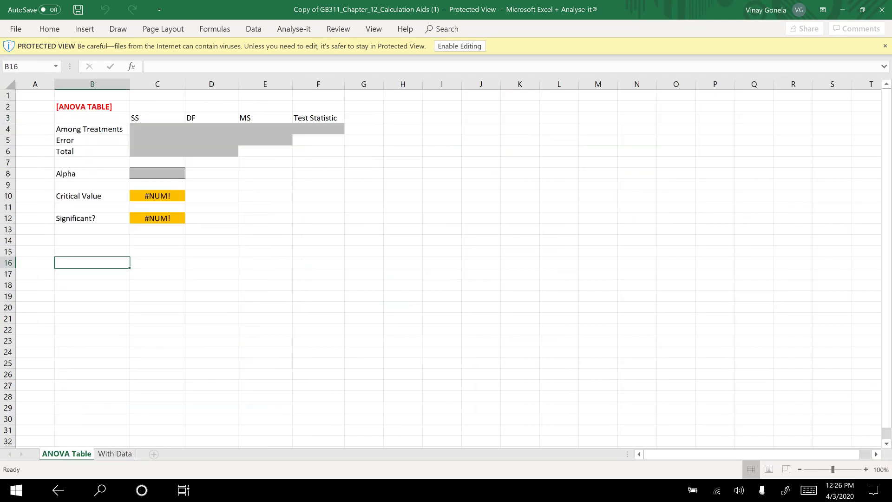
{"action": "left_click", "coordinate": [459, 46]}
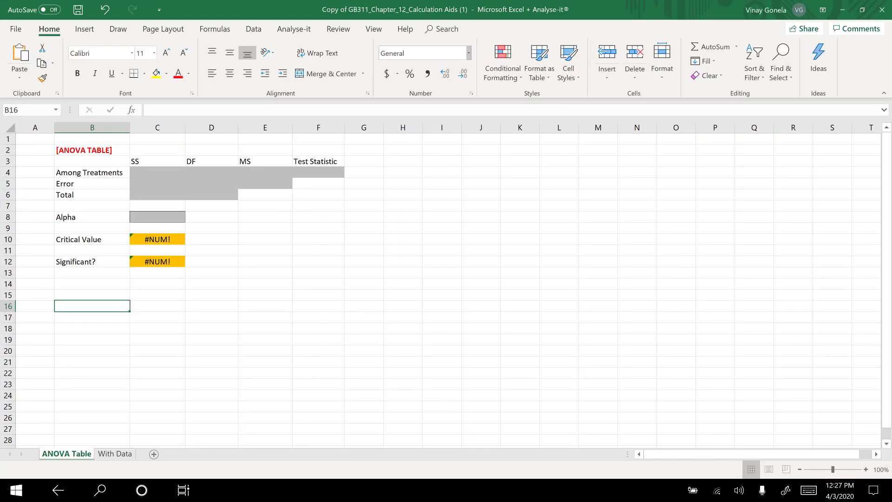
- Enter 2350.68 as the SS value for Among Treatments in cell C4
{"action": "left_click", "coordinate": [154, 171]}
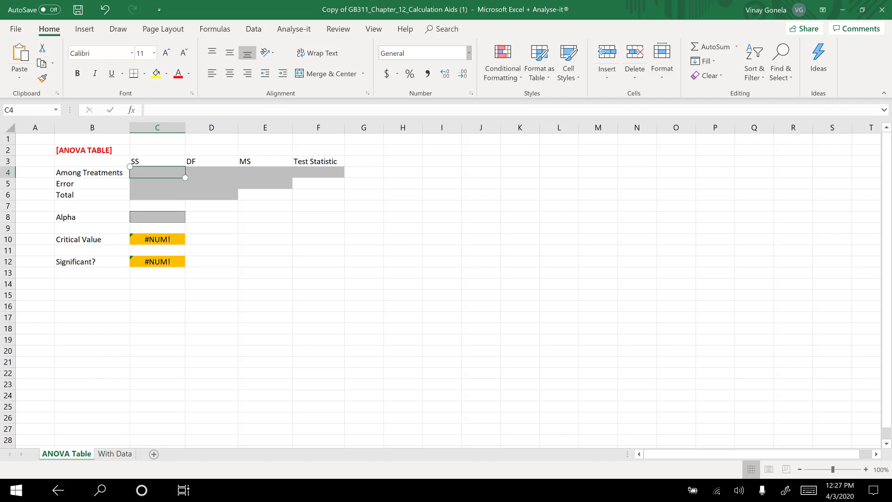
{"action": "left_click", "coordinate": [157, 172]}
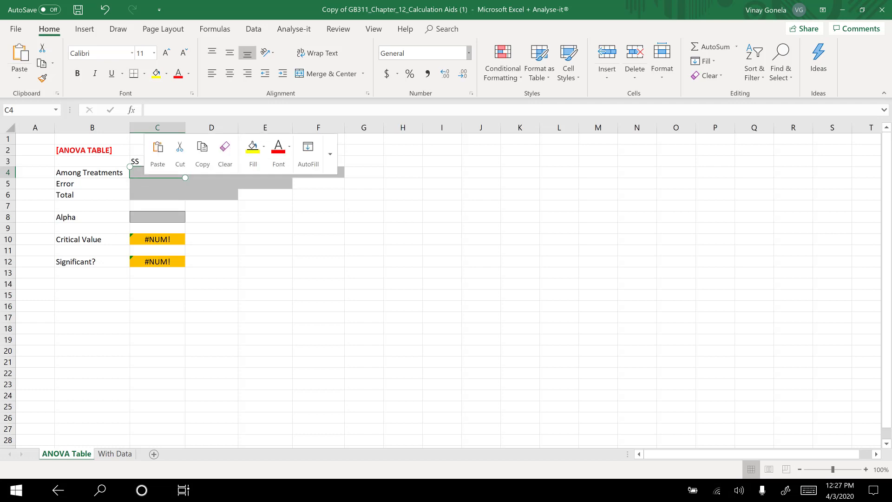
{"action": "double_click", "coordinate": [137, 172]}
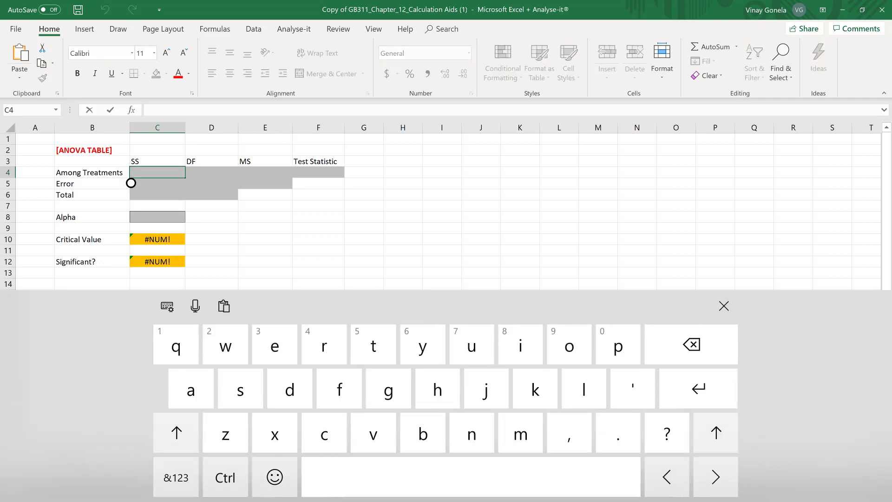
{"action": "left_click", "coordinate": [176, 478]}
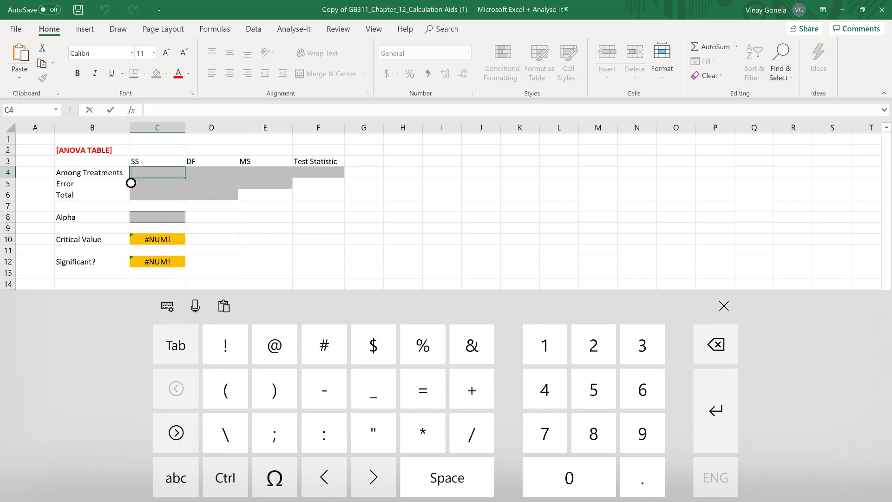
{"action": "type", "text": "2350.68"}
{"action": "key", "text": "Return"}
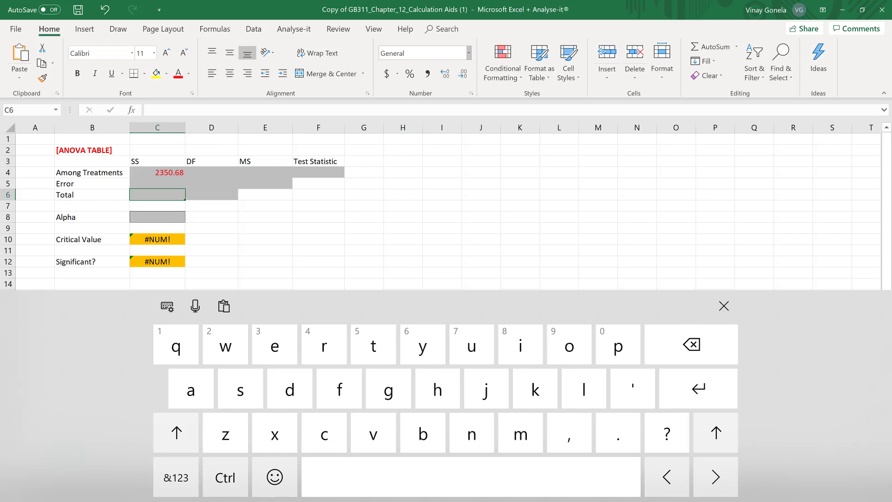
- Enter 4824.25 as the SS value for Total in cell C6
{"action": "left_click", "coordinate": [175, 477]}
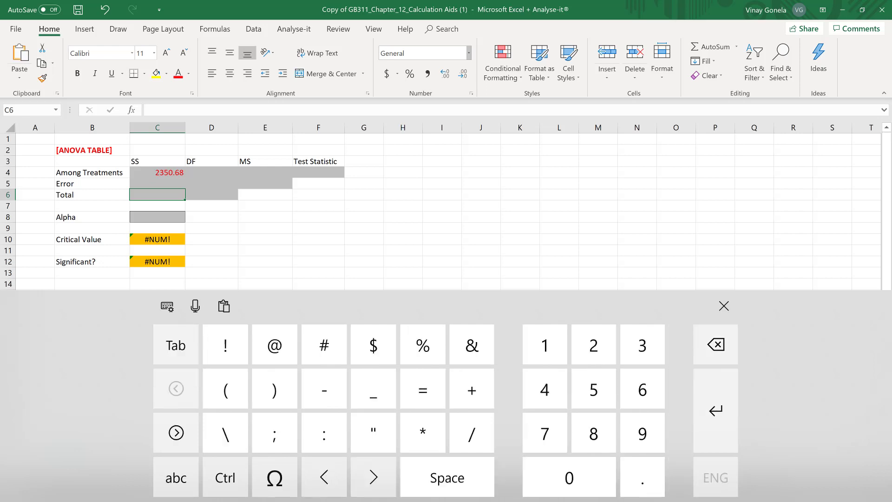
{"action": "type", "text": "48"}
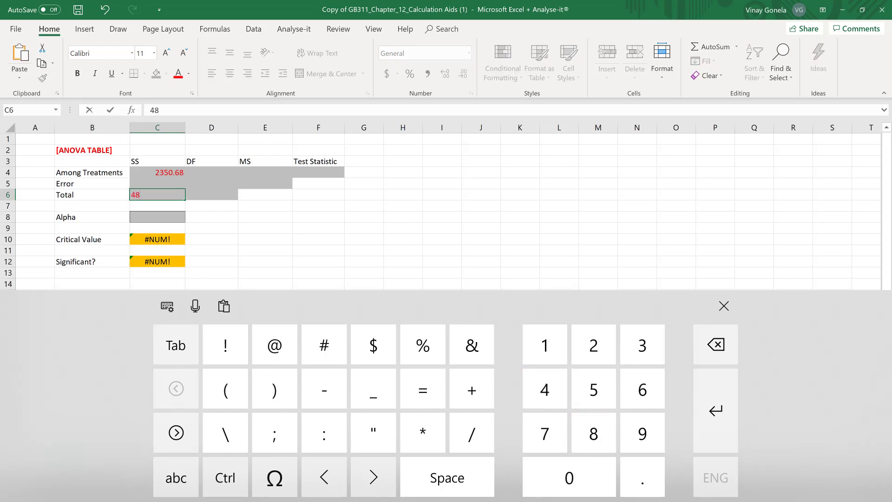
{"action": "type", "text": "24.25"}
{"action": "key", "text": "Return"}
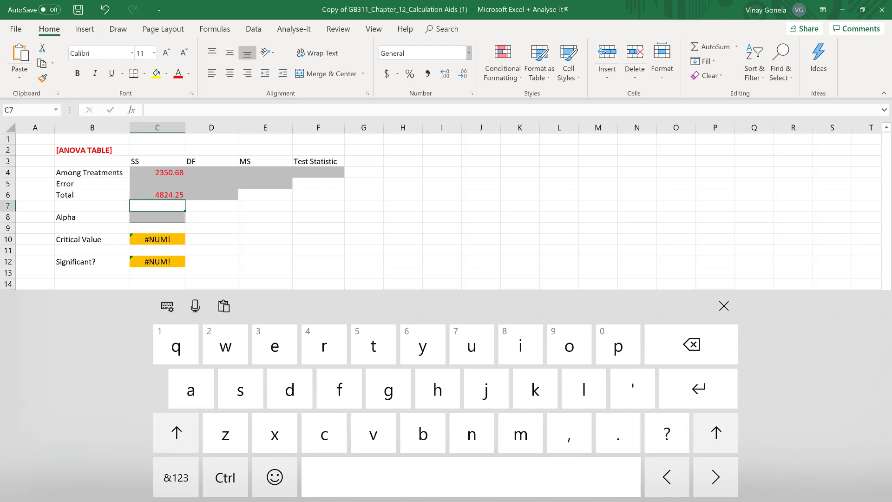
- Enter 0.05 as the Alpha value in cell C8
{"action": "left_click", "coordinate": [157, 216]}
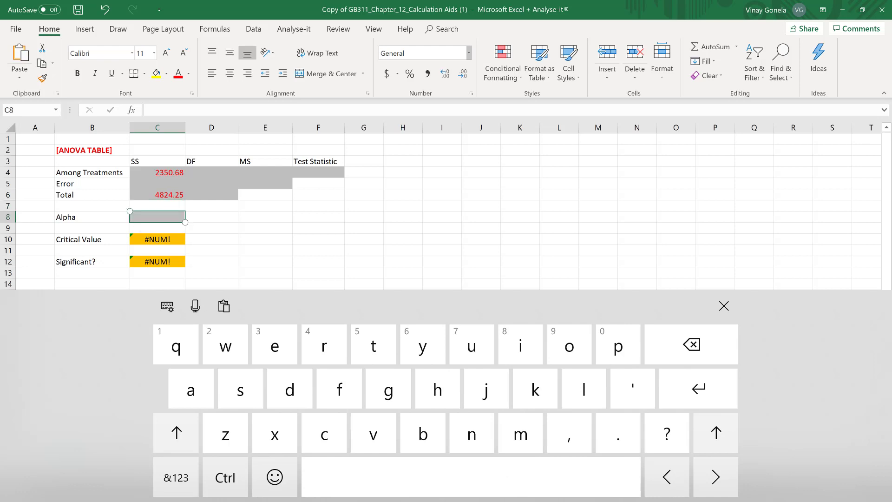
{"action": "type", "text": "."}
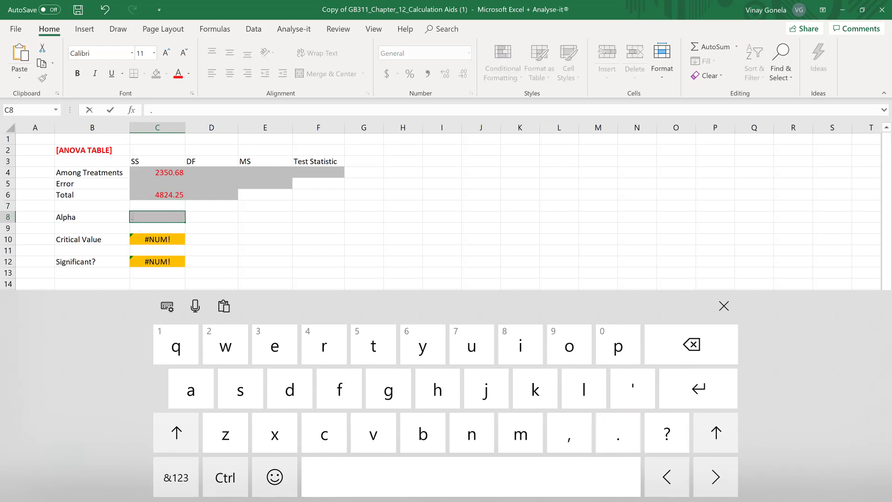
{"action": "left_click", "coordinate": [176, 478]}
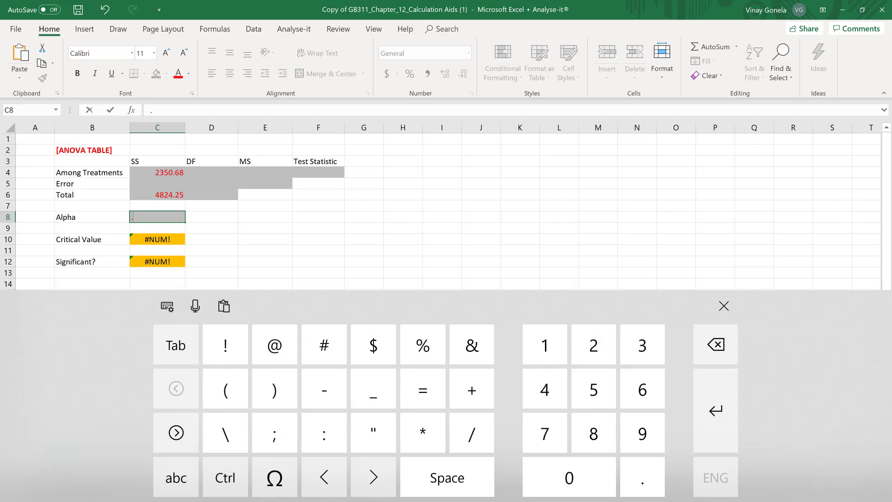
{"action": "type", "text": "05"}
{"action": "key", "text": "Return"}
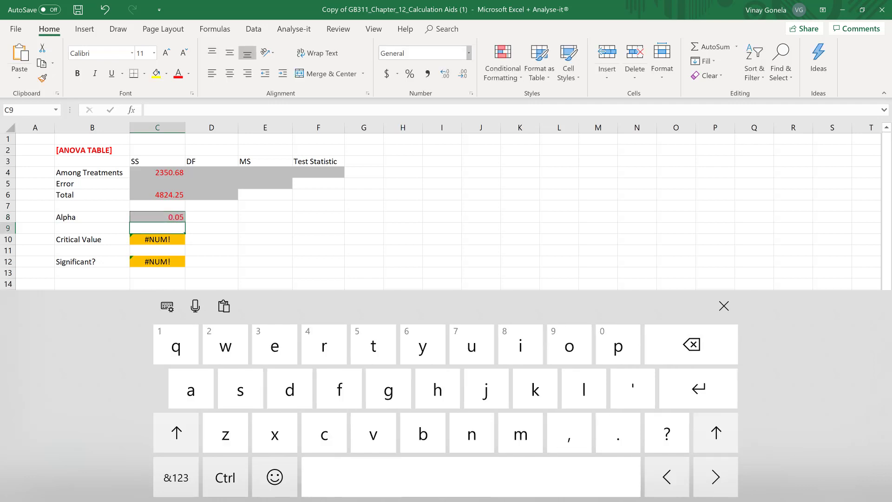
- Enter 13 as the DF value for Total in cell D6
{"action": "left_click", "coordinate": [212, 172]}
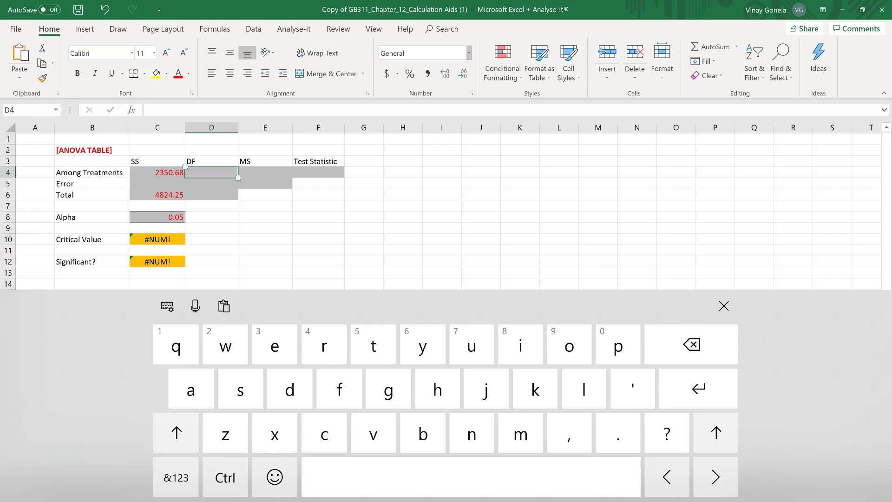
{"action": "left_click", "coordinate": [212, 183]}
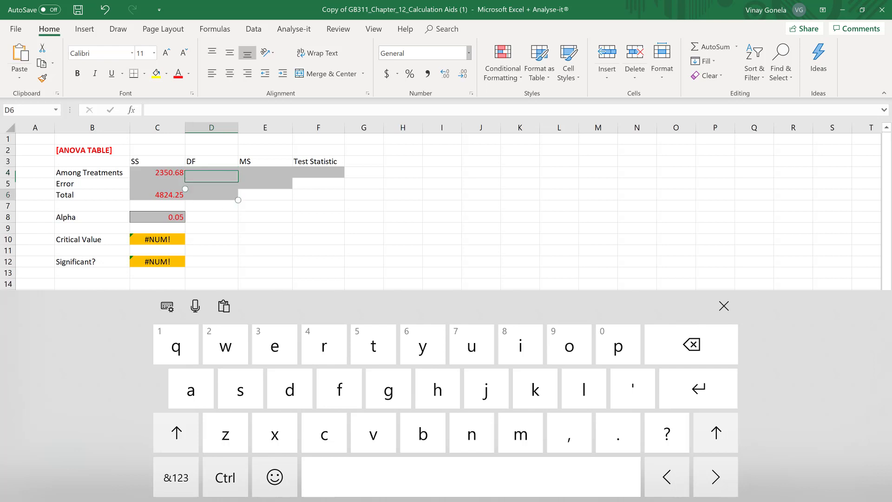
{"action": "left_click", "coordinate": [212, 195]}
{"action": "left_click", "coordinate": [176, 478]}
{"action": "type", "text": "13"}
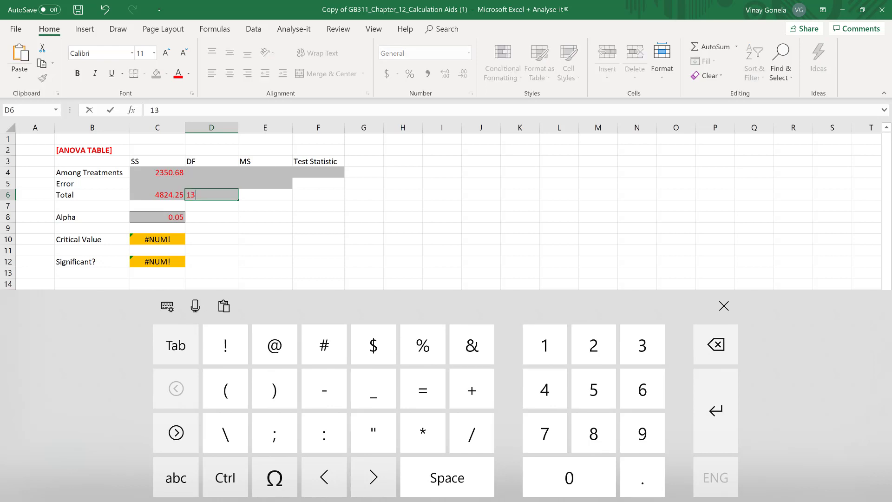
- Enter 1175.34 as the MS value for Among Treatments in cell E4
{"action": "left_click", "coordinate": [265, 172]}
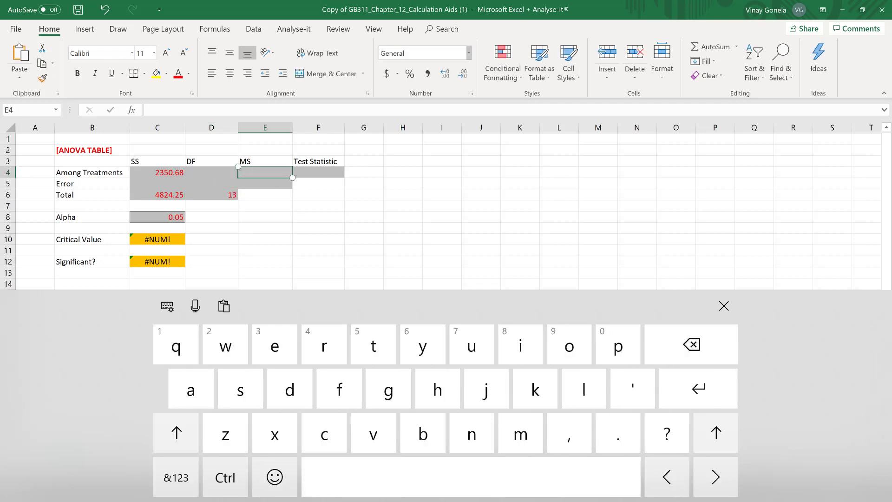
{"action": "left_click", "coordinate": [177, 477]}
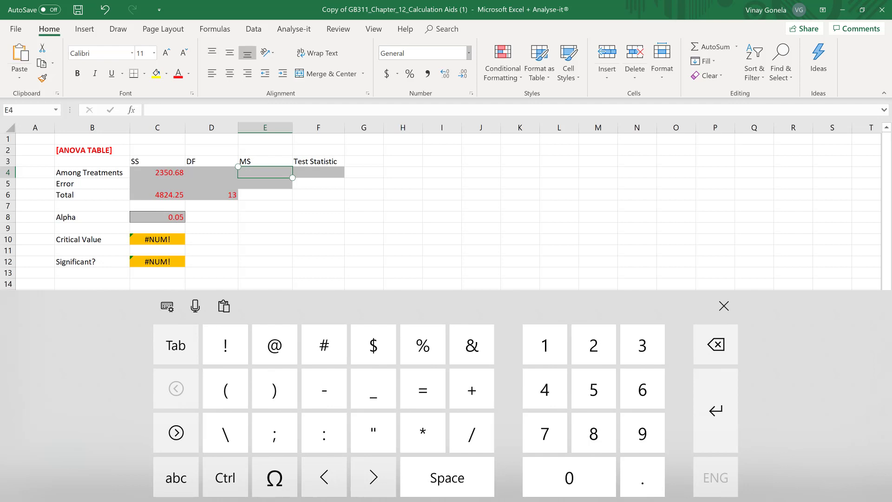
{"action": "type", "text": "11"}
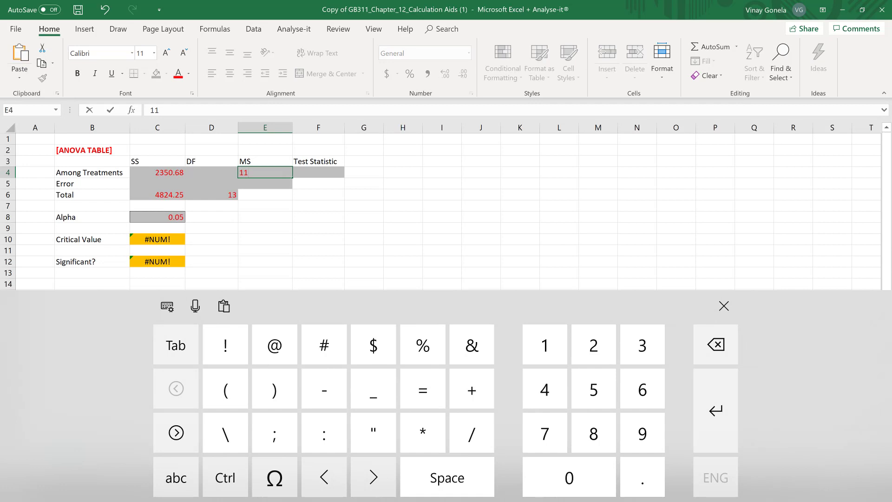
{"action": "type", "text": "75.34"}
- Enter 5.23 as the Test Statistic for Among Treatments in cell F4
{"action": "left_click", "coordinate": [319, 172]}
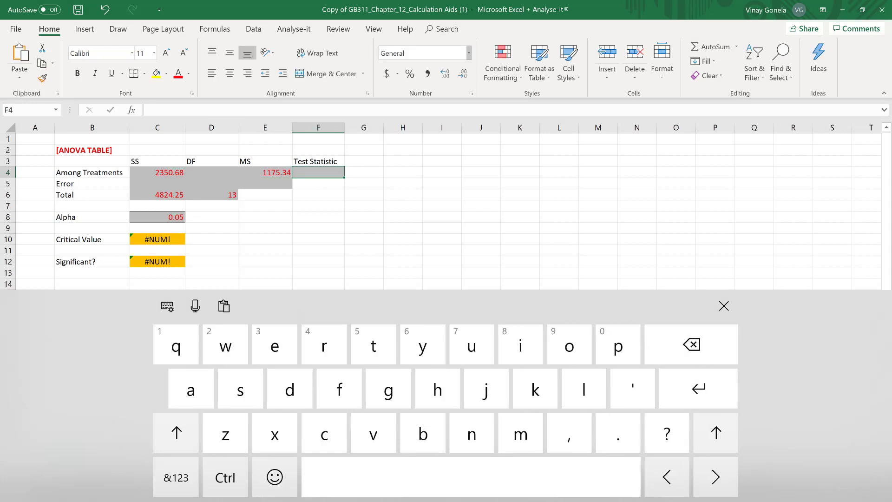
{"action": "left_click", "coordinate": [312, 175]}
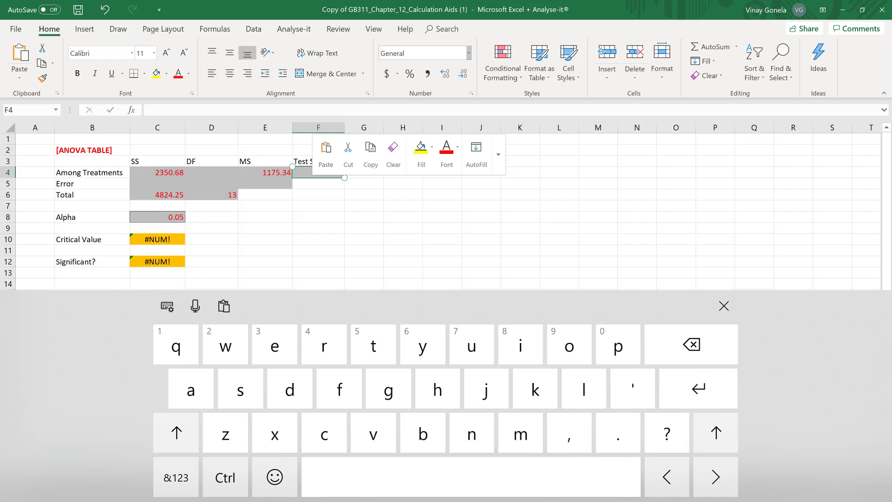
{"action": "double_click", "coordinate": [308, 174]}
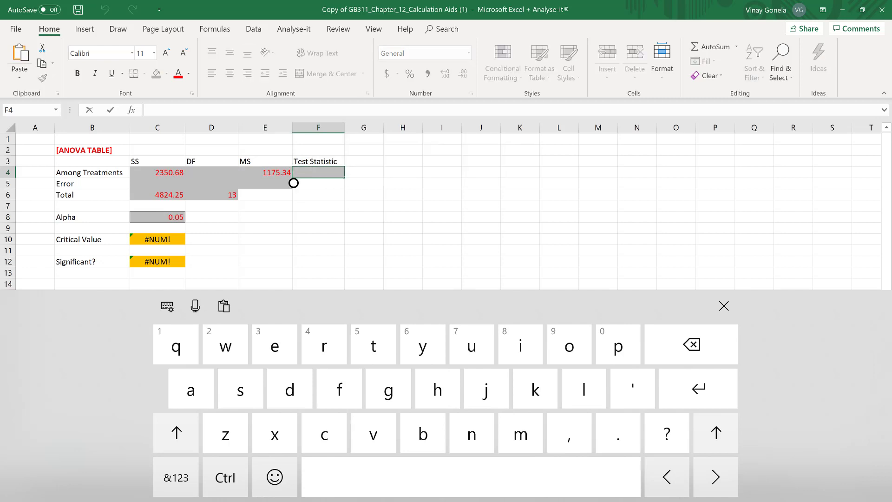
{"action": "left_click", "coordinate": [176, 477]}
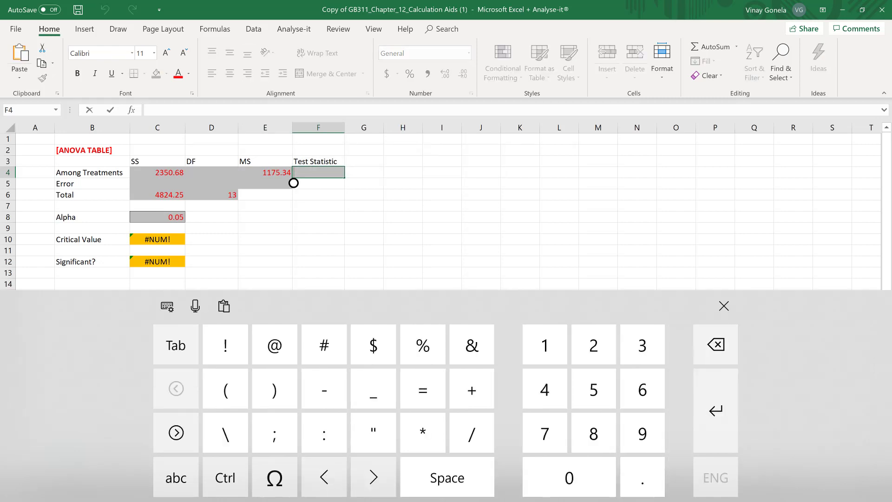
{"action": "type", "text": "5"}
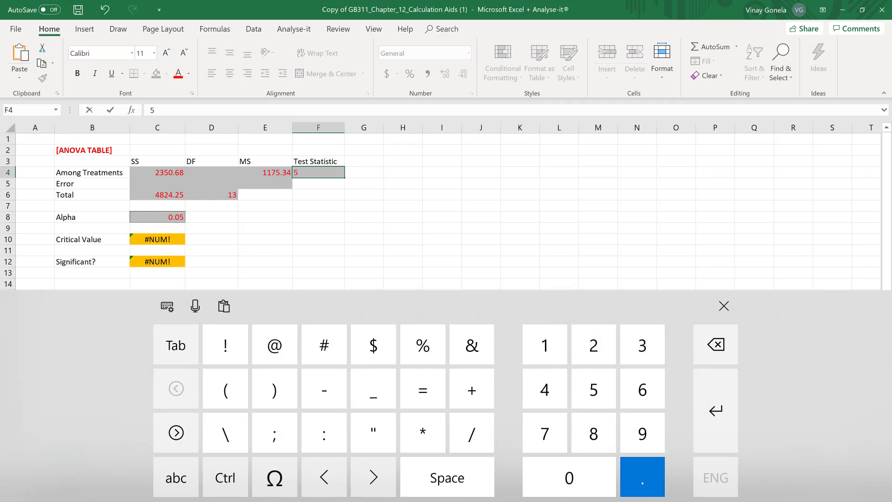
{"action": "type", "text": ".23"}
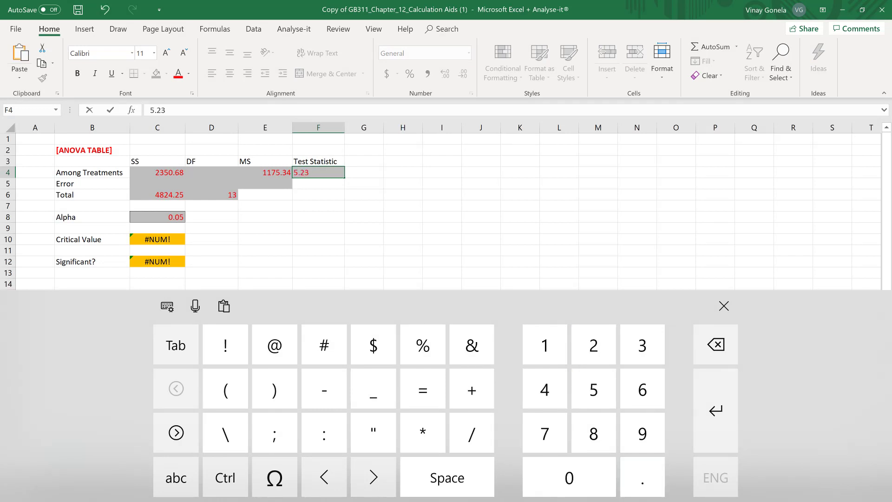
{"action": "key", "text": "Return"}
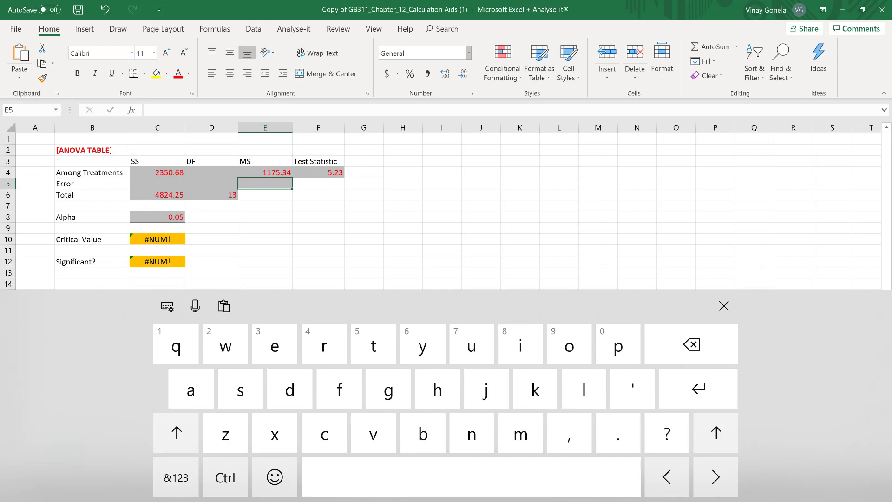
- Calculate the Error SS in cell C5 as Total minus Among Treatments with the formula =C6-C4
{"action": "left_click", "coordinate": [158, 239]}
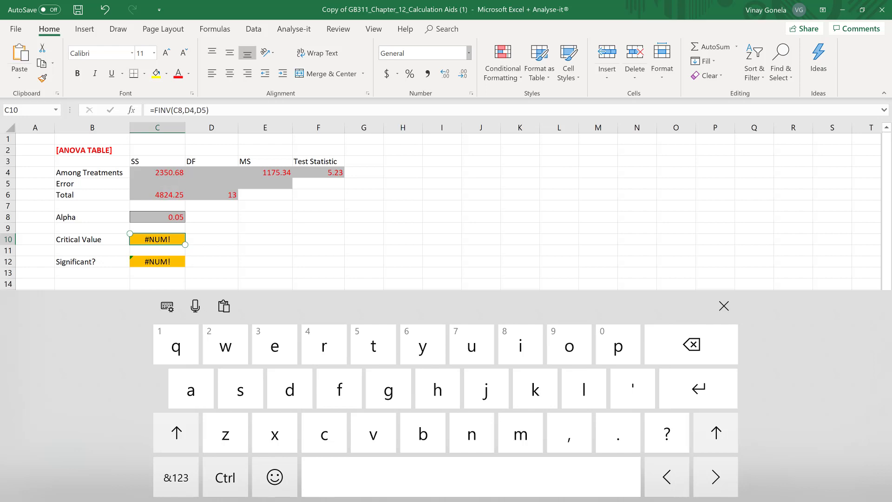
{"action": "left_click", "coordinate": [157, 184]}
{"action": "left_click", "coordinate": [724, 305]}
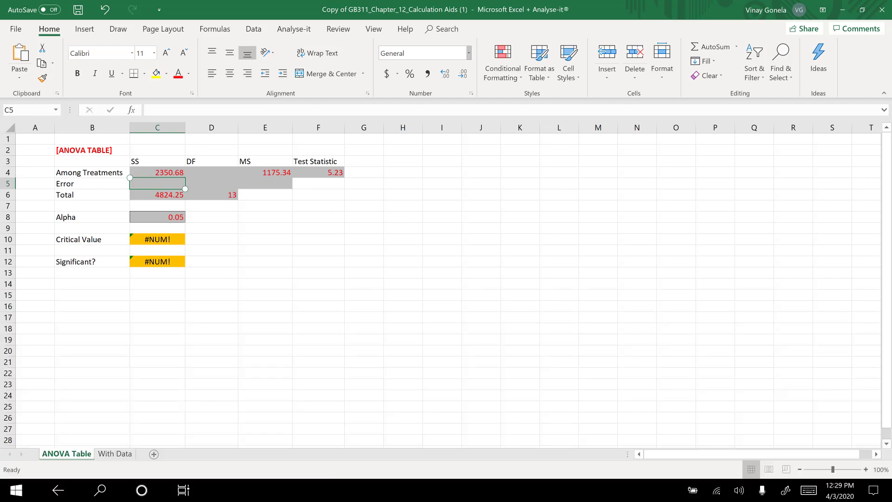
{"action": "left_click", "coordinate": [158, 183]}
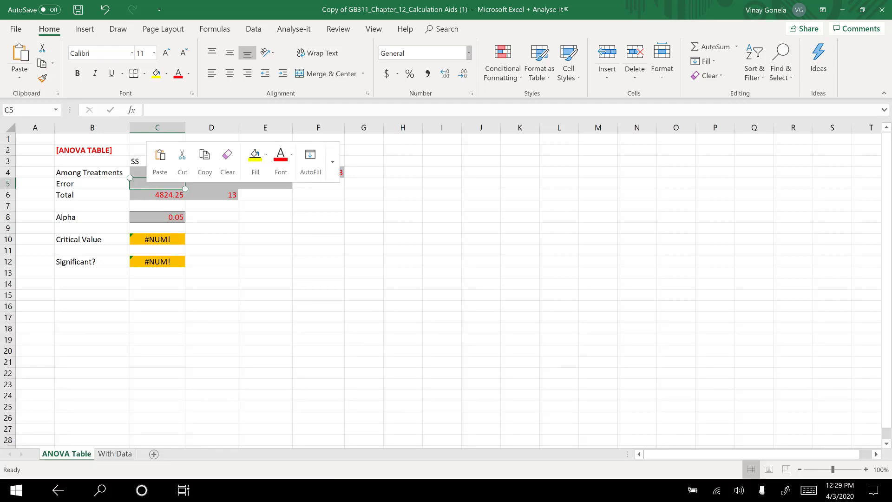
{"action": "double_click", "coordinate": [157, 184]}
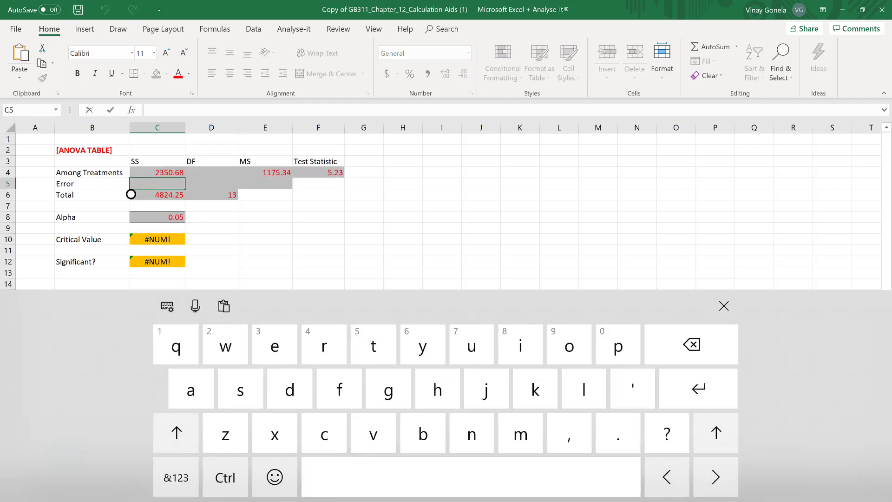
{"action": "left_click", "coordinate": [176, 477]}
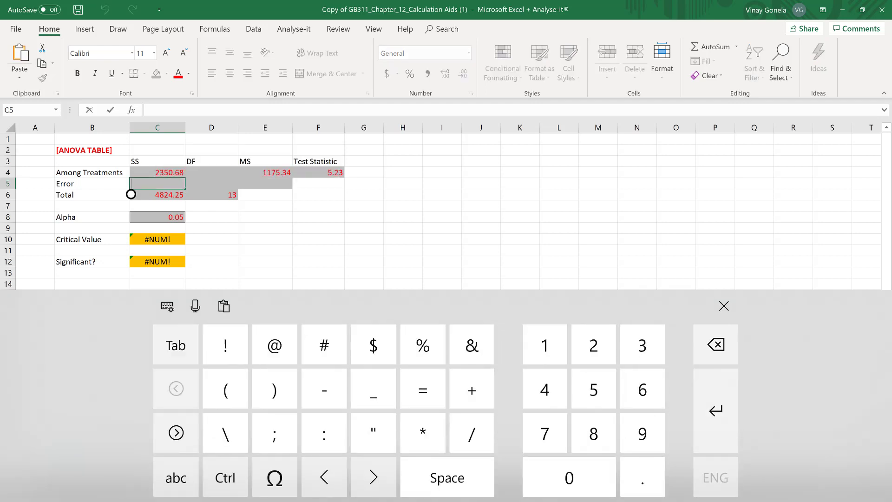
{"action": "left_click", "coordinate": [423, 389]}
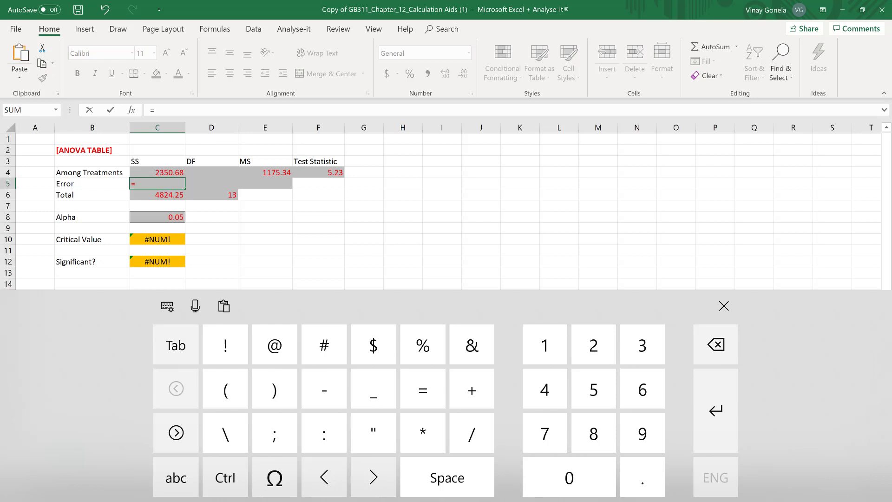
{"action": "left_click", "coordinate": [144, 194]}
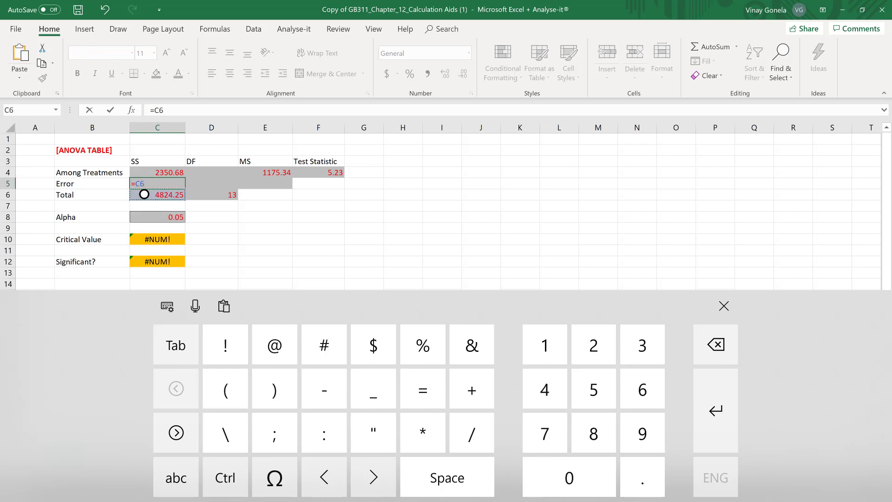
{"action": "type", "text": "_"}
{"action": "left_click", "coordinate": [716, 344]}
{"action": "type", "text": "-"}
{"action": "left_click", "coordinate": [157, 172]}
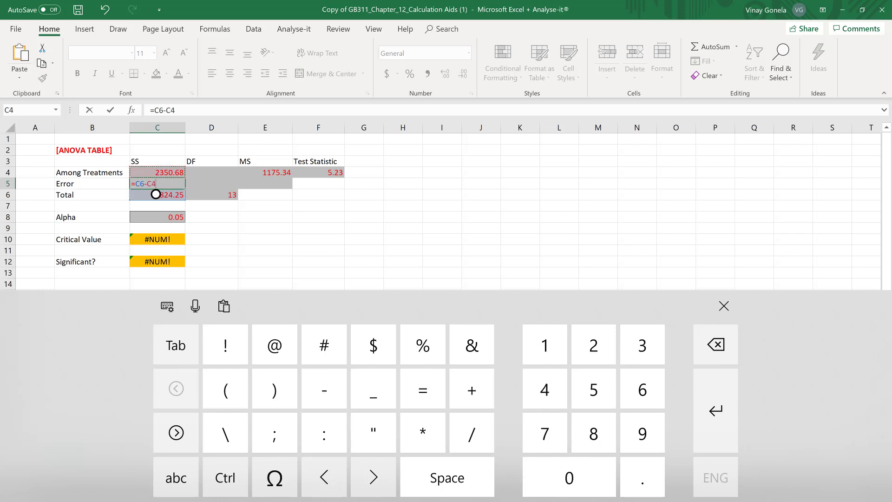
{"action": "left_click", "coordinate": [156, 194]}
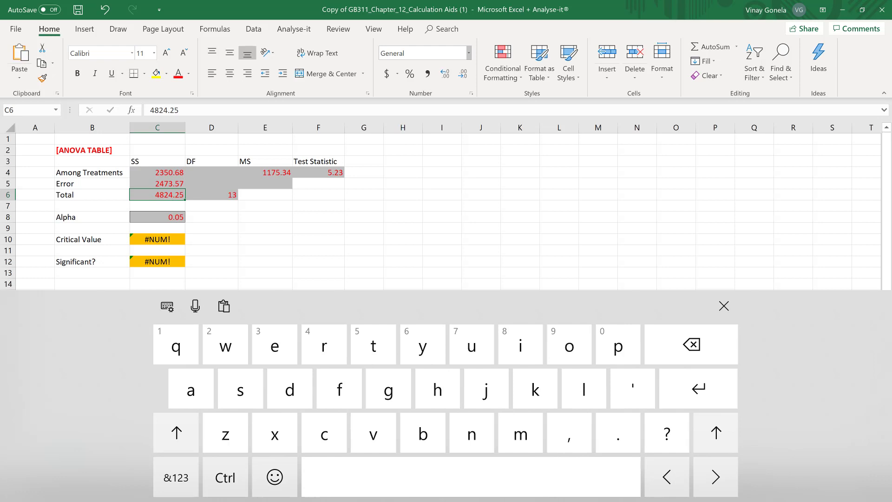
- Calculate the Among Treatments DF in cell D4 as SS divided by MS with the formula =C4/E4
{"action": "left_click", "coordinate": [208, 170]}
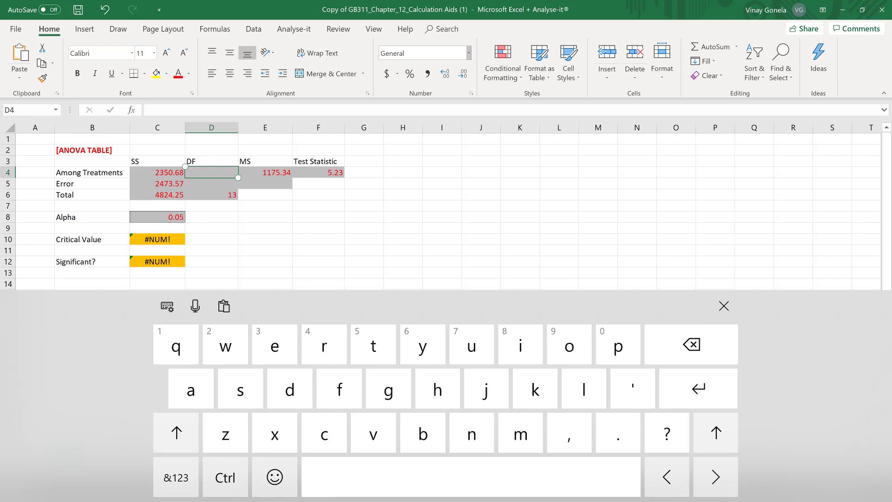
{"action": "left_click", "coordinate": [176, 477]}
{"action": "type", "text": "="}
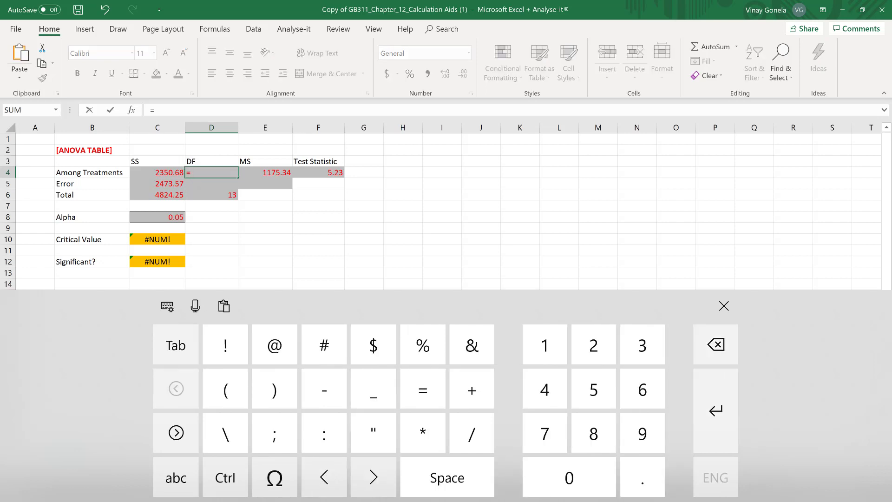
{"action": "left_click", "coordinate": [158, 172]}
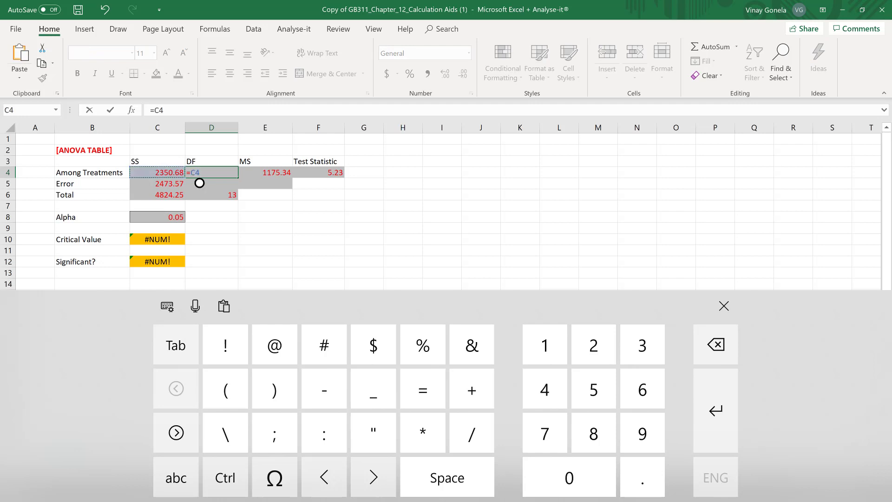
{"action": "type", "text": "/"}
{"action": "key", "text": "Right"}
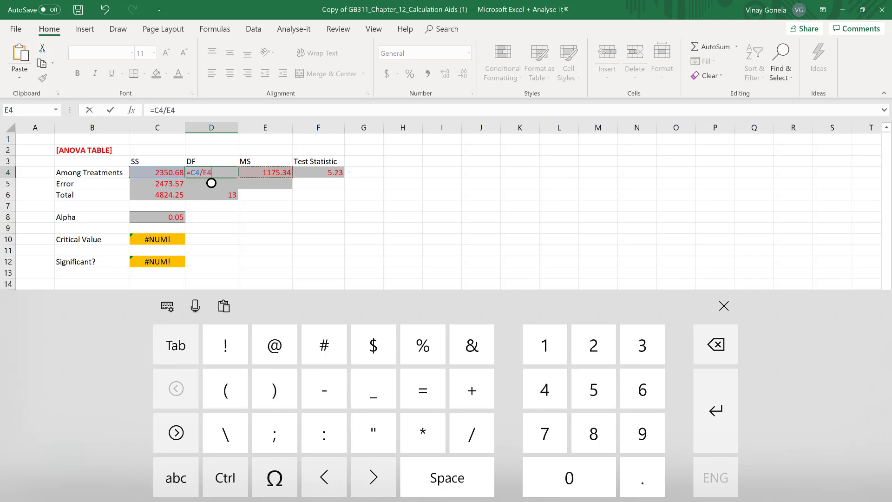
{"action": "key", "text": "Return"}
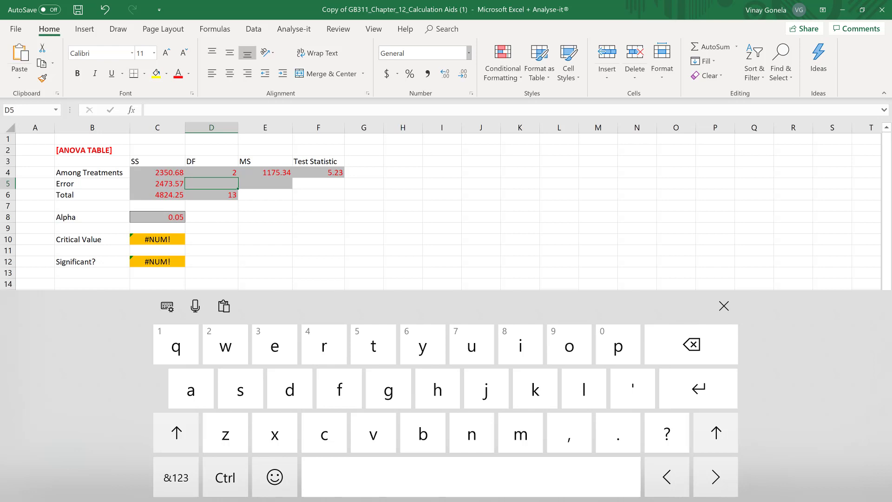
- Calculate the Error DF in cell D5 as Total minus Among Treatments with the formula =D6-D4
{"action": "left_click", "coordinate": [211, 183]}
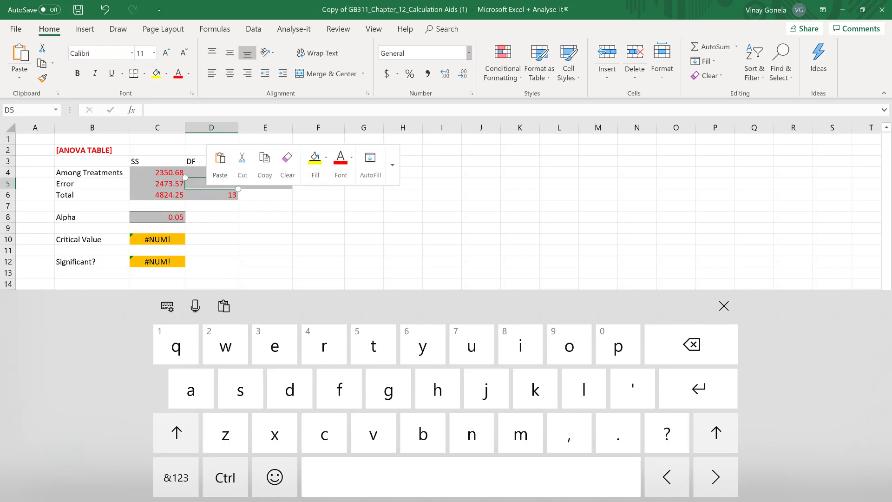
{"action": "double_click", "coordinate": [212, 183]}
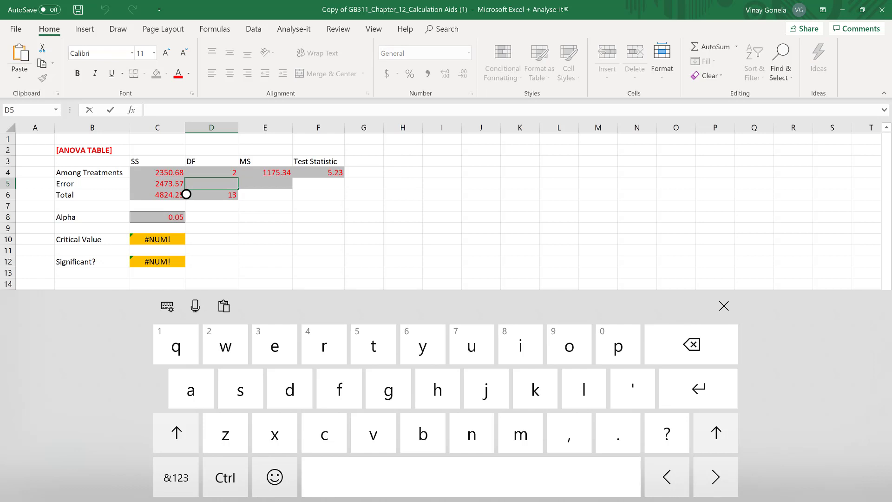
{"action": "left_click", "coordinate": [176, 477]}
{"action": "left_click", "coordinate": [423, 390]}
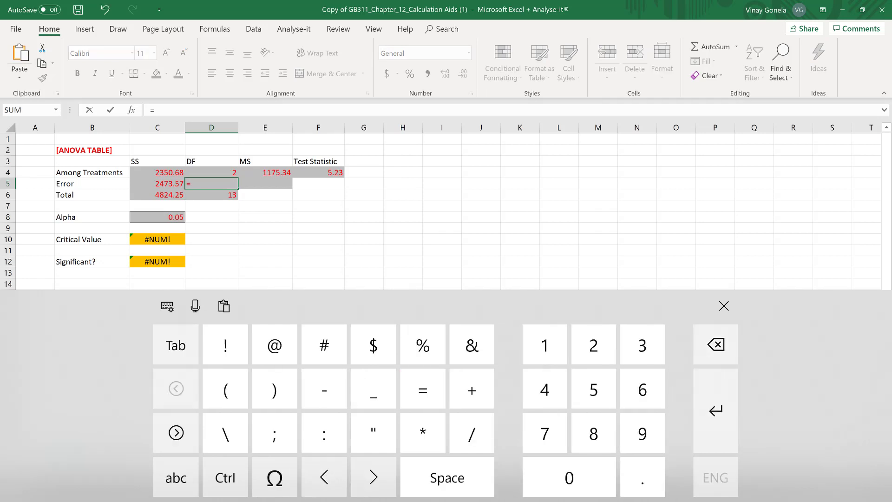
{"action": "left_click", "coordinate": [200, 194]}
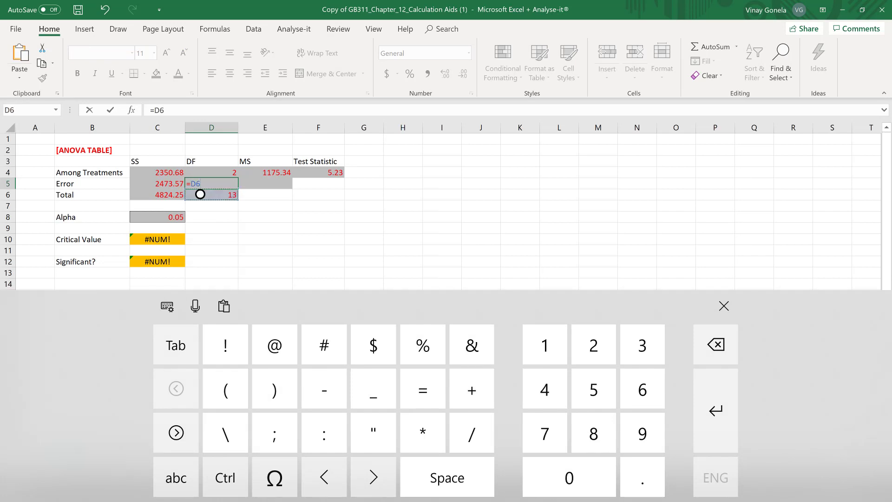
{"action": "left_click", "coordinate": [325, 390]}
{"action": "left_click", "coordinate": [211, 173]}
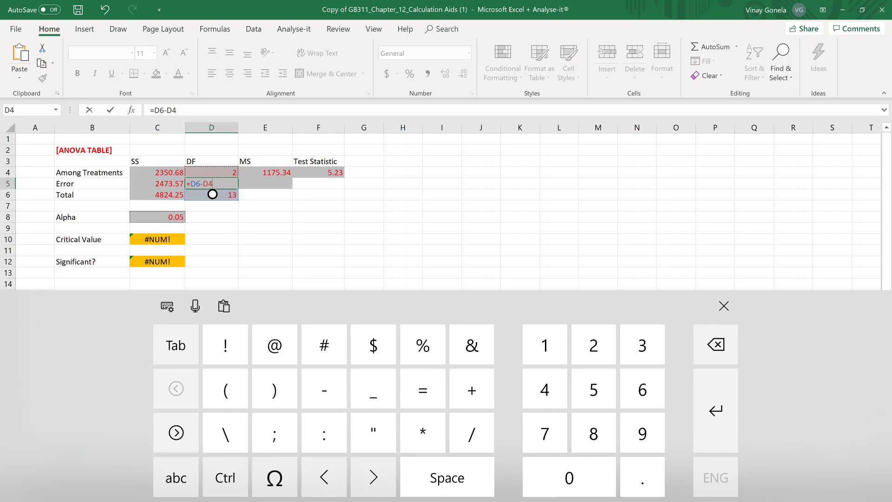
{"action": "left_click", "coordinate": [716, 410]}
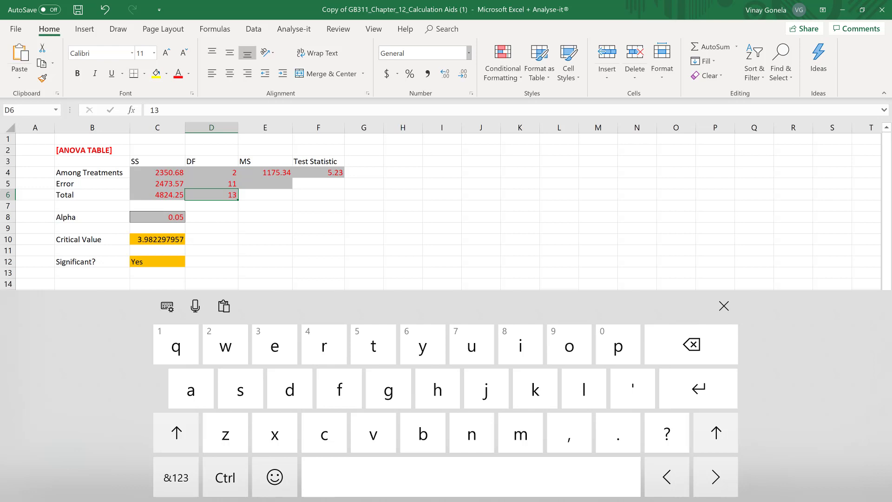
- Calculate the Error MS in cell E5 as the Among Treatments MS divided by the Test Statistic with the formula =E4/F4
{"action": "left_click", "coordinate": [265, 185]}
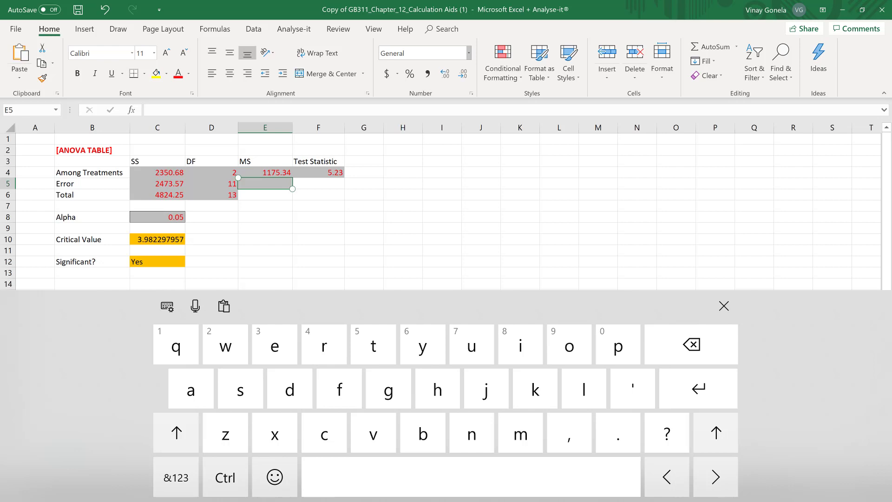
{"action": "left_click", "coordinate": [258, 186]}
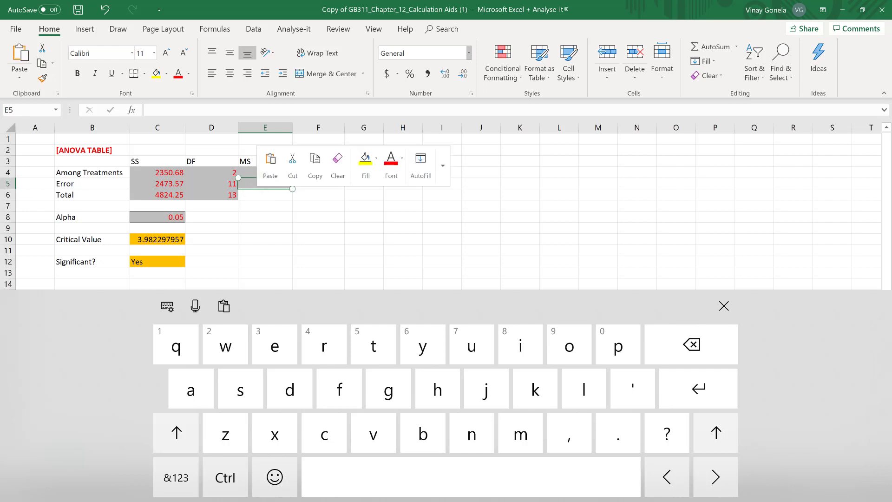
{"action": "double_click", "coordinate": [252, 186]}
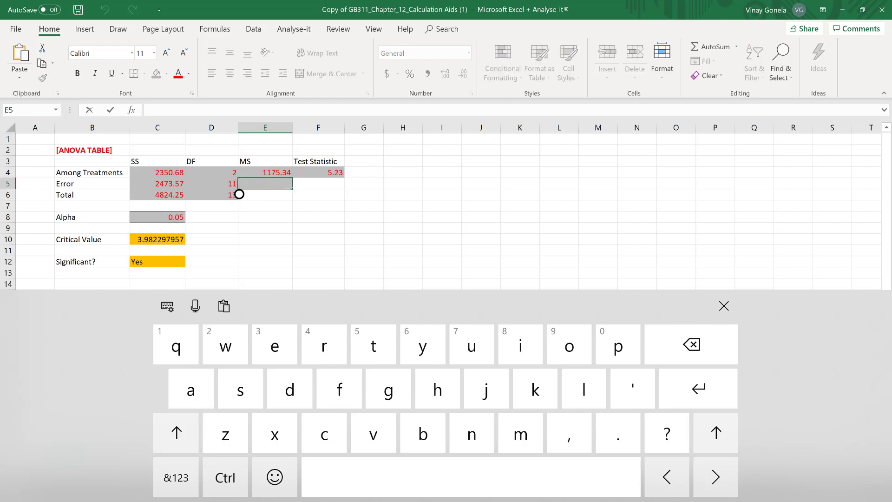
{"action": "left_click", "coordinate": [176, 477]}
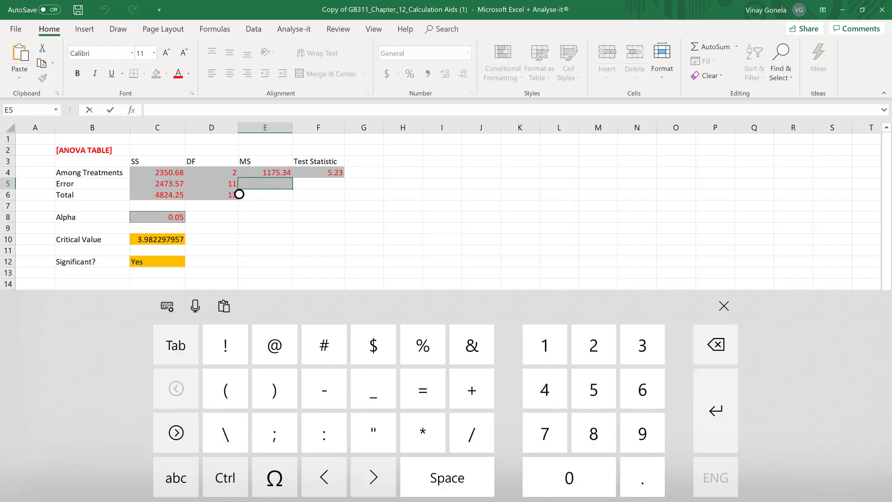
{"action": "left_click", "coordinate": [422, 390]}
{"action": "left_click", "coordinate": [253, 173]}
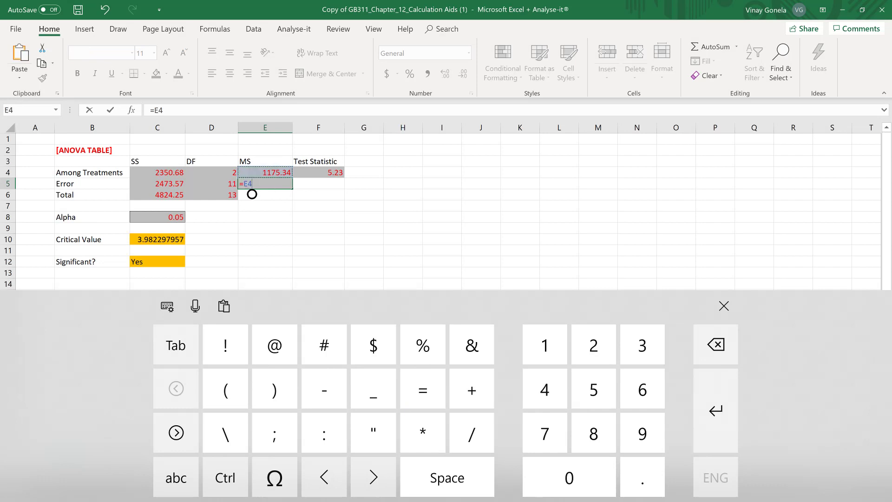
{"action": "left_click", "coordinate": [472, 432]}
{"action": "left_click", "coordinate": [318, 172]}
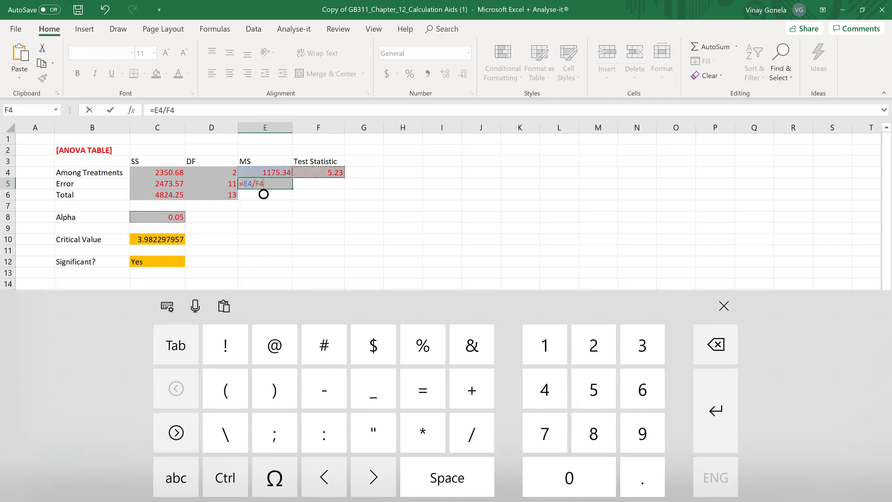
{"action": "key", "text": "Return"}
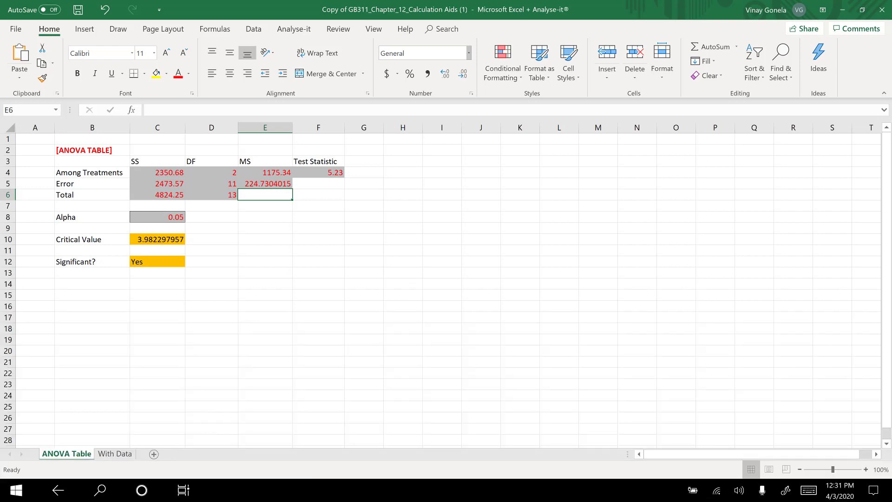
- Circle the Critical Value and Significant results in ink, and handwrite "SIGNIFICANTLY DIFFERENT" with an arrow from the Significant cell
{"action": "mouse_move", "coordinate": [147, 229]}
{"action": "left_mouse_down"}
{"action": "mouse_move", "coordinate": [172, 249]}
{"action": "mouse_move", "coordinate": [147, 227]}
{"action": "mouse_move", "coordinate": [127, 258]}
{"action": "mouse_move", "coordinate": [155, 264]}
{"action": "mouse_move", "coordinate": [142, 254]}
{"action": "left_mouse_up"}
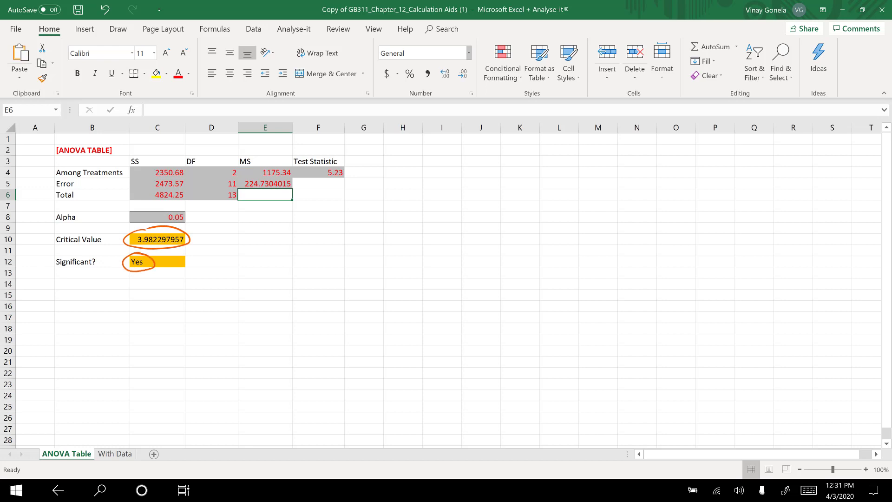
{"action": "left_click_drag", "start_coordinate": [145, 265], "coordinate": [191, 284]}
{"action": "mouse_move", "coordinate": [202, 277]}
{"action": "left_mouse_down"}
{"action": "mouse_move", "coordinate": [199, 286]}
{"action": "mouse_move", "coordinate": [218, 274]}
{"action": "mouse_move", "coordinate": [222, 285]}
{"action": "left_mouse_up"}
{"action": "mouse_move", "coordinate": [226, 273]}
{"action": "left_mouse_down"}
{"action": "mouse_move", "coordinate": [226, 283]}
{"action": "mouse_move", "coordinate": [285, 269]}
{"action": "left_mouse_up"}
{"action": "left_click_drag", "start_coordinate": [283, 267], "coordinate": [296, 275]}
{"action": "mouse_move", "coordinate": [301, 265]}
{"action": "left_mouse_down"}
{"action": "mouse_move", "coordinate": [300, 276]}
{"action": "mouse_move", "coordinate": [325, 271]}
{"action": "left_mouse_up"}
{"action": "mouse_move", "coordinate": [324, 260]}
{"action": "left_mouse_down"}
{"action": "mouse_move", "coordinate": [326, 273]}
{"action": "mouse_move", "coordinate": [341, 272]}
{"action": "mouse_move", "coordinate": [351, 259]}
{"action": "left_mouse_up"}
{"action": "left_click_drag", "start_coordinate": [342, 265], "coordinate": [350, 264]}
{"action": "mouse_move", "coordinate": [354, 260]}
{"action": "left_mouse_down"}
{"action": "mouse_move", "coordinate": [352, 270]}
{"action": "mouse_move", "coordinate": [363, 257]}
{"action": "left_mouse_up"}
{"action": "mouse_move", "coordinate": [356, 264]}
{"action": "left_mouse_down"}
{"action": "mouse_move", "coordinate": [385, 266]}
{"action": "mouse_move", "coordinate": [431, 247]}
{"action": "left_mouse_up"}
{"action": "mouse_move", "coordinate": [423, 248]}
{"action": "left_mouse_down"}
{"action": "mouse_move", "coordinate": [423, 257]}
{"action": "mouse_move", "coordinate": [415, 250]}
{"action": "left_mouse_up"}
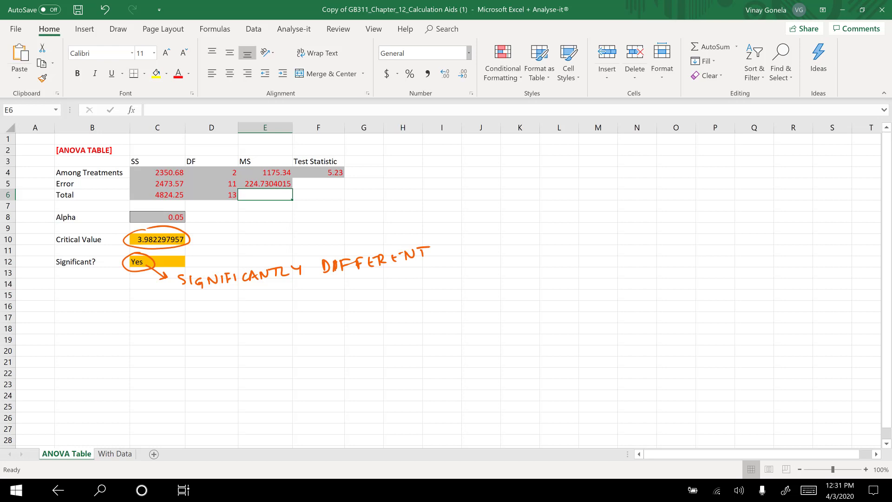
- Circle the Test Statistic and Critical Value in ink, and handwrite the comparison "5.23 > 3.98 (SIGNIFICANT)" below the table
{"action": "mouse_move", "coordinate": [326, 167]}
{"action": "left_mouse_down"}
{"action": "mouse_move", "coordinate": [359, 174]}
{"action": "mouse_move", "coordinate": [321, 170]}
{"action": "left_mouse_up"}
{"action": "mouse_move", "coordinate": [142, 232]}
{"action": "left_mouse_down"}
{"action": "mouse_move", "coordinate": [183, 241]}
{"action": "mouse_move", "coordinate": [156, 228]}
{"action": "left_mouse_up"}
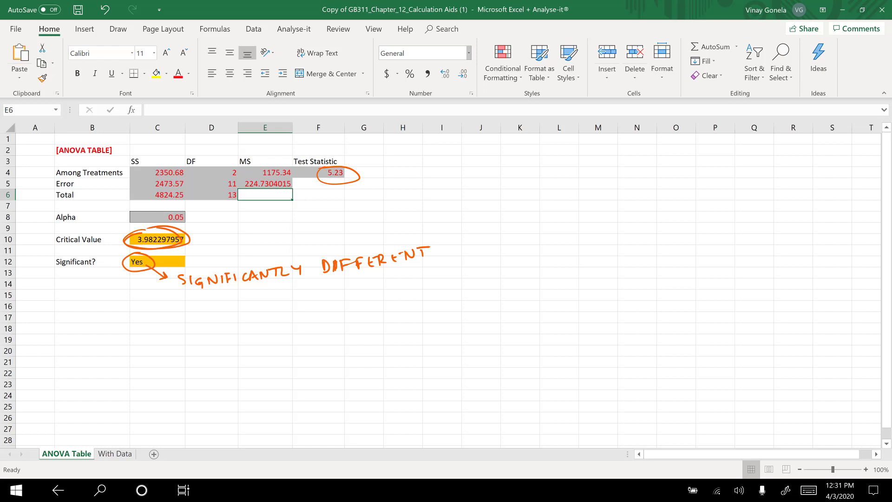
{"action": "mouse_move", "coordinate": [334, 306]}
{"action": "left_mouse_down"}
{"action": "mouse_move", "coordinate": [336, 315]}
{"action": "mouse_move", "coordinate": [415, 304]}
{"action": "mouse_move", "coordinate": [410, 311]}
{"action": "mouse_move", "coordinate": [434, 310]}
{"action": "left_mouse_up"}
{"action": "left_click", "coordinate": [422, 307]}
{"action": "mouse_move", "coordinate": [446, 300]}
{"action": "left_mouse_down"}
{"action": "mouse_move", "coordinate": [441, 313]}
{"action": "mouse_move", "coordinate": [486, 303]}
{"action": "left_mouse_up"}
{"action": "mouse_move", "coordinate": [496, 293]}
{"action": "left_mouse_down"}
{"action": "mouse_move", "coordinate": [497, 302]}
{"action": "mouse_move", "coordinate": [532, 302]}
{"action": "left_mouse_up"}
{"action": "left_click_drag", "start_coordinate": [538, 292], "coordinate": [537, 301]}
{"action": "left_click_drag", "start_coordinate": [537, 292], "coordinate": [553, 301]}
{"action": "mouse_move", "coordinate": [570, 291]}
{"action": "left_mouse_down"}
{"action": "mouse_move", "coordinate": [570, 300]}
{"action": "mouse_move", "coordinate": [575, 290]}
{"action": "mouse_move", "coordinate": [620, 288]}
{"action": "mouse_move", "coordinate": [607, 299]}
{"action": "left_mouse_up"}
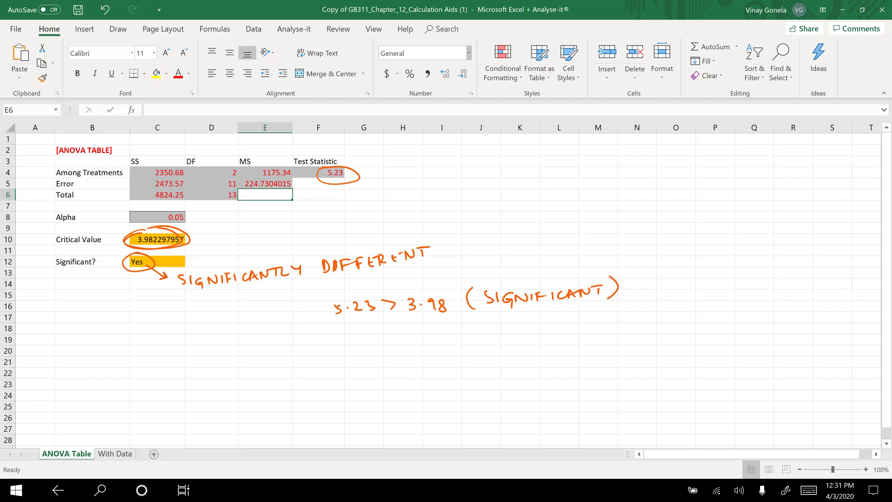
- Handwrite "DIFFERENT" in ink beneath the word SIGNIFICANT in the comparison note
{"action": "left_click_drag", "start_coordinate": [515, 319], "coordinate": [515, 329]}
{"action": "mouse_move", "coordinate": [515, 319]}
{"action": "left_mouse_down"}
{"action": "mouse_move", "coordinate": [516, 329]}
{"action": "mouse_move", "coordinate": [528, 329]}
{"action": "left_mouse_up"}
{"action": "mouse_move", "coordinate": [533, 322]}
{"action": "left_mouse_down"}
{"action": "mouse_move", "coordinate": [534, 330]}
{"action": "mouse_move", "coordinate": [540, 319]}
{"action": "left_mouse_up"}
{"action": "left_click_drag", "start_coordinate": [540, 323], "coordinate": [552, 318]}
{"action": "left_click_drag", "start_coordinate": [551, 323], "coordinate": [559, 330]}
{"action": "left_click_drag", "start_coordinate": [556, 320], "coordinate": [563, 320]}
{"action": "left_click_drag", "start_coordinate": [563, 320], "coordinate": [580, 317]}
{"action": "left_click_drag", "start_coordinate": [575, 318], "coordinate": [568, 323]}
{"action": "mouse_move", "coordinate": [569, 322]}
{"action": "left_mouse_down"}
{"action": "mouse_move", "coordinate": [589, 327]}
{"action": "mouse_move", "coordinate": [595, 316]}
{"action": "left_mouse_up"}
{"action": "mouse_move", "coordinate": [595, 317]}
{"action": "left_mouse_down"}
{"action": "mouse_move", "coordinate": [597, 324]}
{"action": "mouse_move", "coordinate": [604, 312]}
{"action": "left_mouse_up"}
{"action": "left_click_drag", "start_coordinate": [615, 313], "coordinate": [629, 308]}
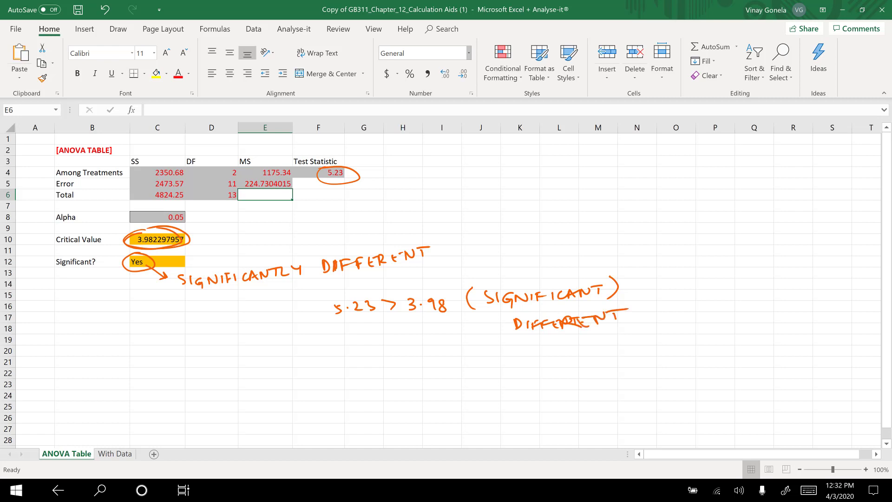
- Handwrite the alternative hypothesis conclusion "HA: ATLEAST ONE IS DIFFERENT IS TRUE" in ink beneath the comparison note
{"action": "left_click_drag", "start_coordinate": [385, 357], "coordinate": [384, 369]}
{"action": "left_click_drag", "start_coordinate": [386, 356], "coordinate": [392, 368]}
{"action": "mouse_move", "coordinate": [315, 358]}
{"action": "left_mouse_down"}
{"action": "mouse_move", "coordinate": [313, 374]}
{"action": "mouse_move", "coordinate": [321, 372]}
{"action": "left_mouse_up"}
{"action": "mouse_move", "coordinate": [325, 378]}
{"action": "left_mouse_down"}
{"action": "mouse_move", "coordinate": [327, 370]}
{"action": "mouse_move", "coordinate": [331, 377]}
{"action": "left_mouse_up"}
{"action": "left_click", "coordinate": [338, 364]}
{"action": "left_click_drag", "start_coordinate": [392, 359], "coordinate": [405, 357]}
{"action": "mouse_move", "coordinate": [398, 358]}
{"action": "left_mouse_down"}
{"action": "mouse_move", "coordinate": [397, 369]}
{"action": "mouse_move", "coordinate": [416, 360]}
{"action": "left_mouse_up"}
{"action": "left_click_drag", "start_coordinate": [412, 361], "coordinate": [411, 368]}
{"action": "mouse_move", "coordinate": [420, 361]}
{"action": "left_mouse_down"}
{"action": "mouse_move", "coordinate": [417, 368]}
{"action": "mouse_move", "coordinate": [468, 357]}
{"action": "left_mouse_up"}
{"action": "left_click_drag", "start_coordinate": [475, 364], "coordinate": [488, 355]}
{"action": "left_click_drag", "start_coordinate": [494, 357], "coordinate": [518, 361]}
{"action": "mouse_move", "coordinate": [530, 352]}
{"action": "left_mouse_down"}
{"action": "mouse_move", "coordinate": [524, 362]}
{"action": "mouse_move", "coordinate": [543, 363]}
{"action": "left_mouse_up"}
{"action": "mouse_move", "coordinate": [556, 353]}
{"action": "left_mouse_down"}
{"action": "mouse_move", "coordinate": [556, 364]}
{"action": "mouse_move", "coordinate": [574, 352]}
{"action": "left_mouse_up"}
{"action": "left_click_drag", "start_coordinate": [561, 358], "coordinate": [581, 355]}
{"action": "left_click_drag", "start_coordinate": [583, 358], "coordinate": [601, 356]}
{"action": "mouse_move", "coordinate": [610, 352]}
{"action": "left_mouse_down"}
{"action": "mouse_move", "coordinate": [600, 359]}
{"action": "mouse_move", "coordinate": [620, 347]}
{"action": "left_mouse_up"}
{"action": "left_click_drag", "start_coordinate": [620, 348], "coordinate": [641, 353]}
{"action": "mouse_move", "coordinate": [656, 343]}
{"action": "left_mouse_down"}
{"action": "mouse_move", "coordinate": [656, 353]}
{"action": "mouse_move", "coordinate": [664, 343]}
{"action": "left_mouse_up"}
{"action": "left_click_drag", "start_coordinate": [661, 345], "coordinate": [670, 352]}
{"action": "mouse_move", "coordinate": [672, 343]}
{"action": "left_mouse_down"}
{"action": "mouse_move", "coordinate": [677, 352]}
{"action": "mouse_move", "coordinate": [682, 342]}
{"action": "left_mouse_up"}
{"action": "mouse_move", "coordinate": [688, 343]}
{"action": "left_mouse_down"}
{"action": "mouse_move", "coordinate": [687, 352]}
{"action": "mouse_move", "coordinate": [694, 341]}
{"action": "left_mouse_up"}
{"action": "left_click_drag", "start_coordinate": [688, 347], "coordinate": [692, 347]}
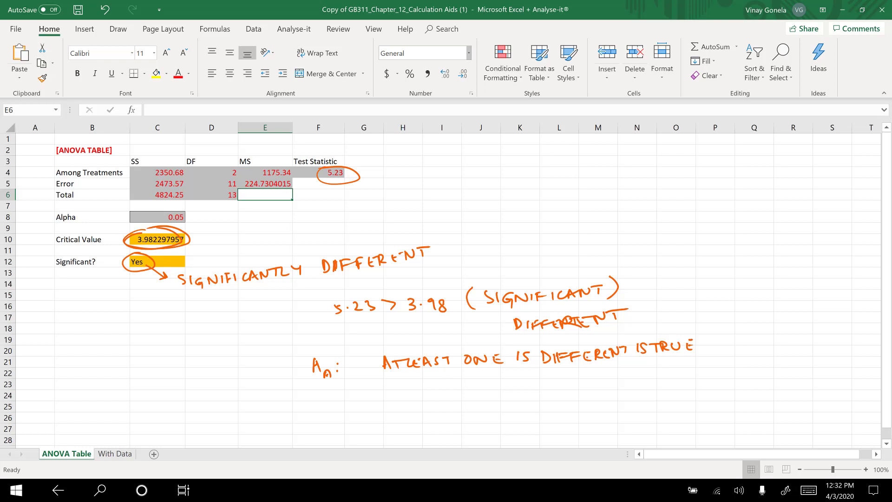
{"action": "left_click", "coordinate": [184, 489]}
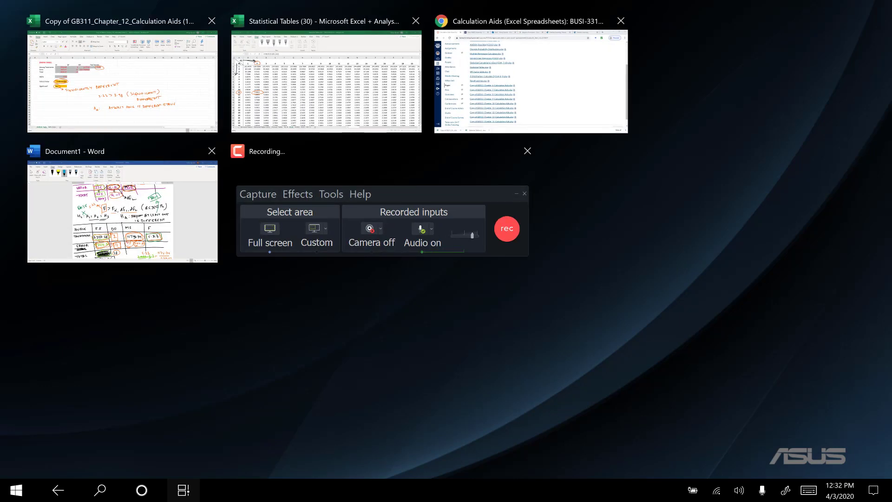
{"action": "key", "text": "Return"}
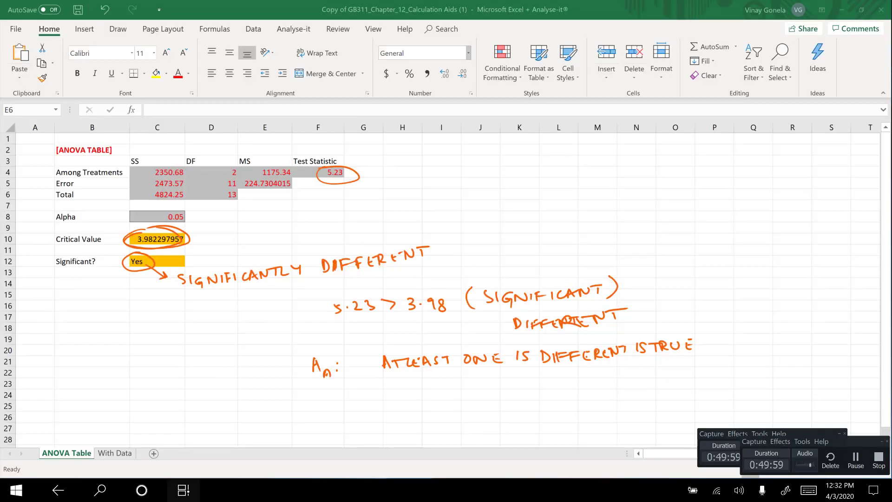